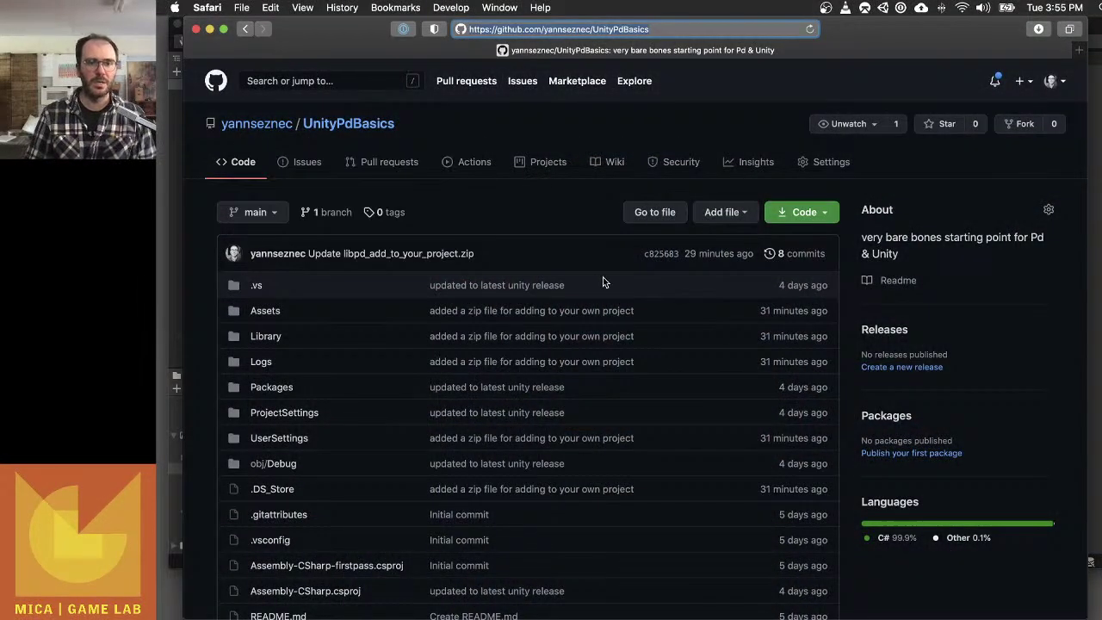
Browse the UnityPdBasics GitHub repository page, then switch to the Unity editor's Blank scene.
scroll(644, 319, "down", 4)
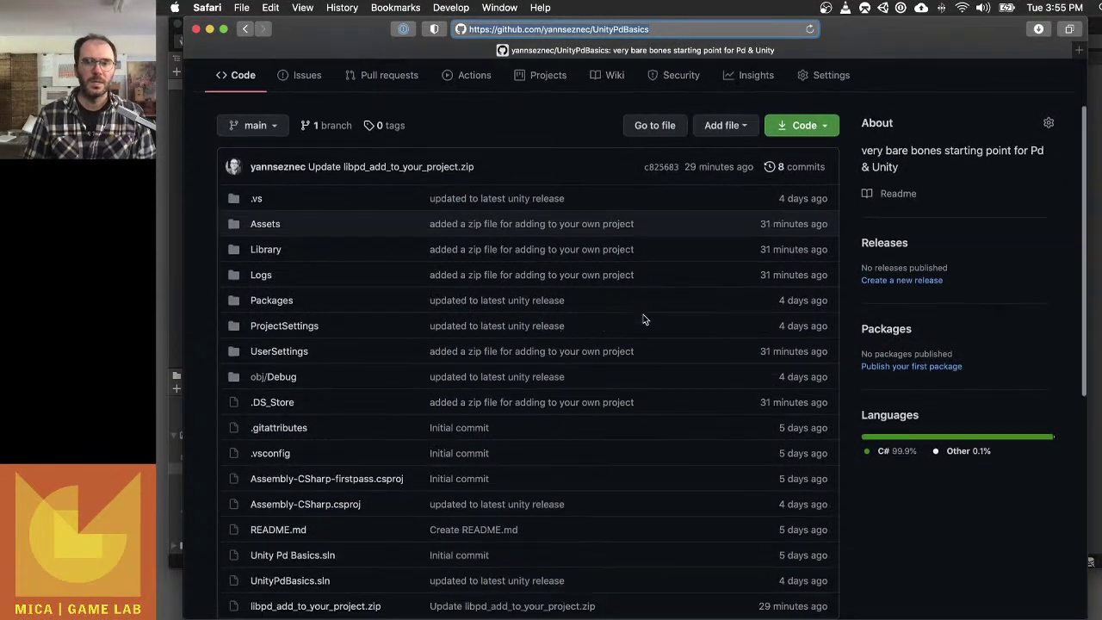
scroll(644, 312, "up", 4)
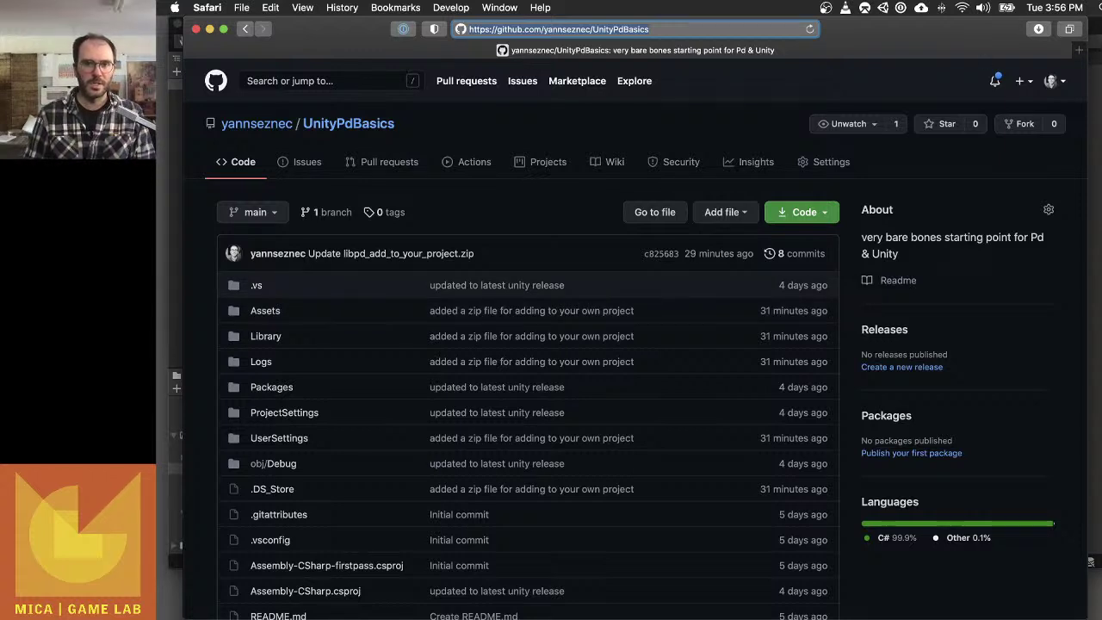
key("super+Tab")
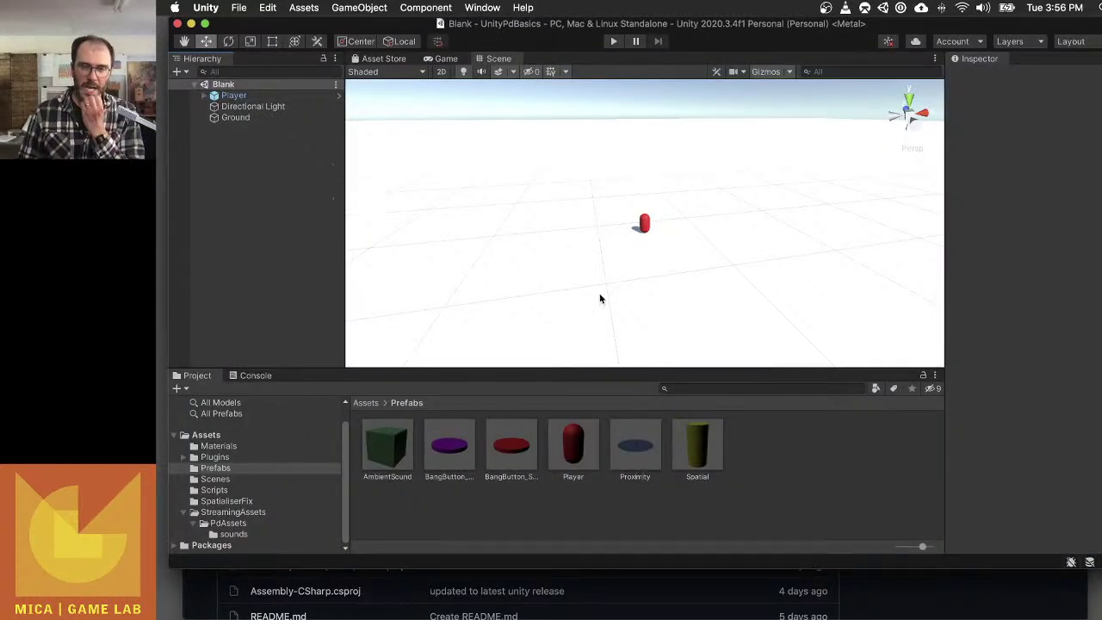
left_click(219, 479)
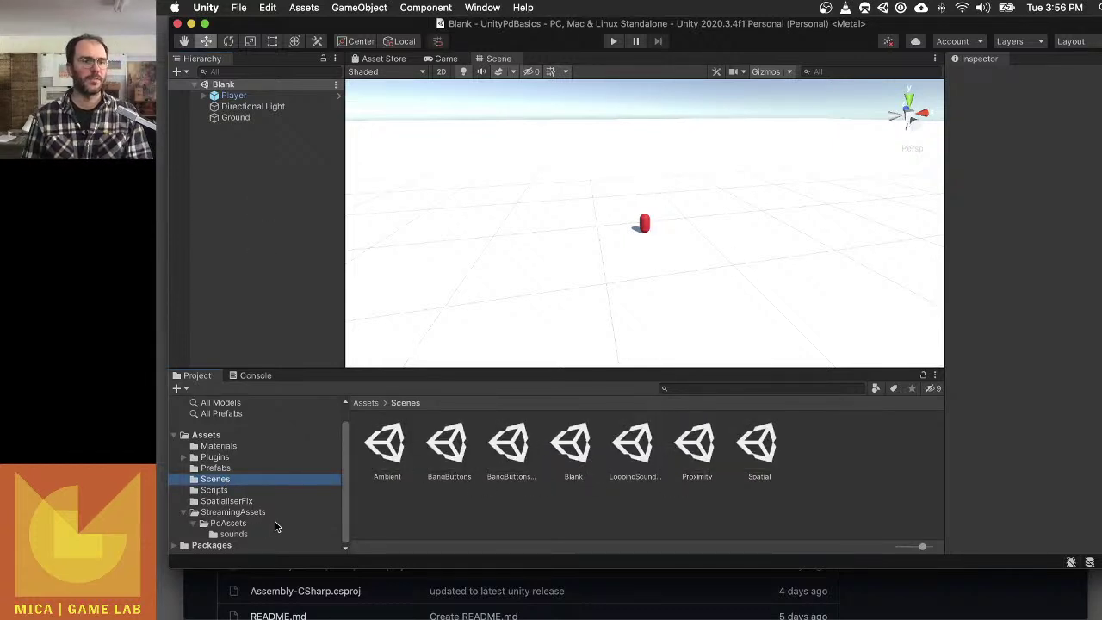
left_click(257, 467)
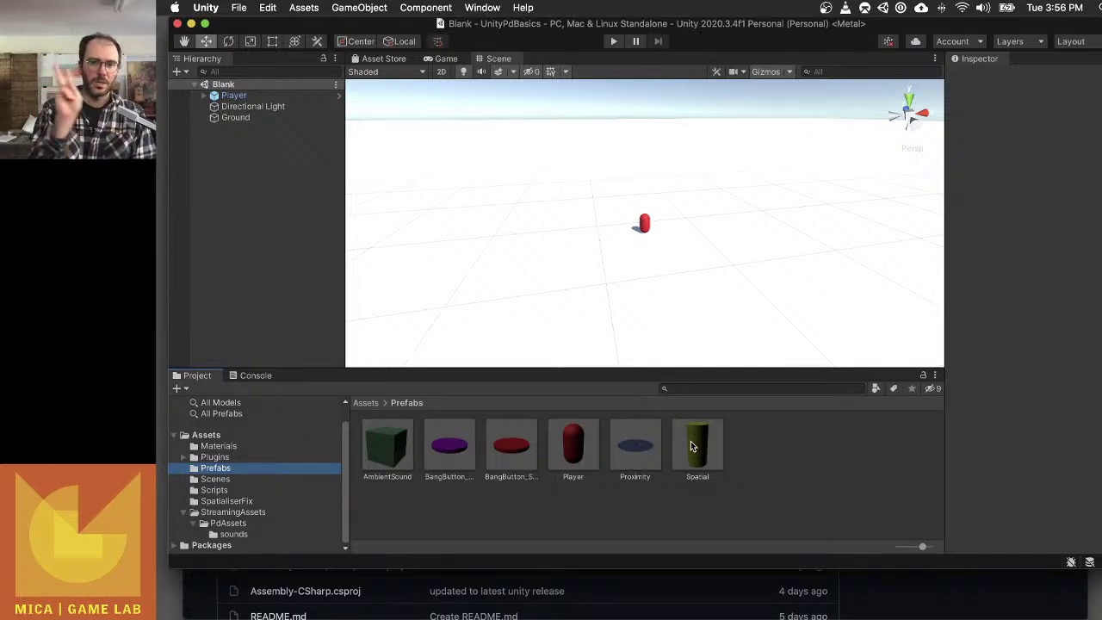
Place a Spatial prefab cylinder near the player on the ground and test it in play mode.
left_click_drag(694, 451, 585, 203)
left_click(753, 304)
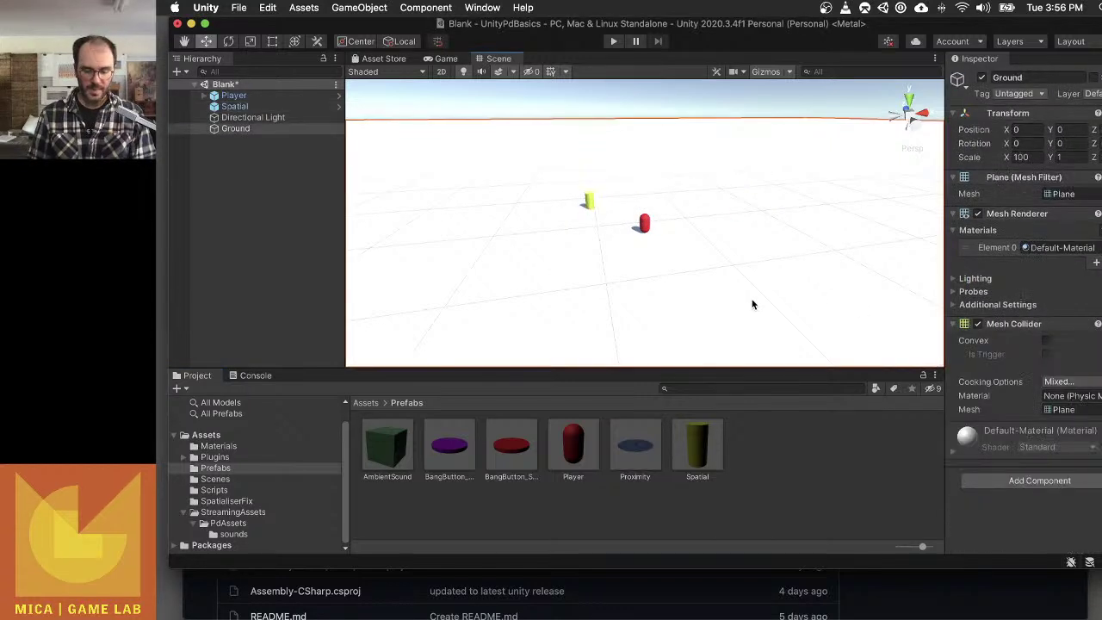
left_click(614, 43)
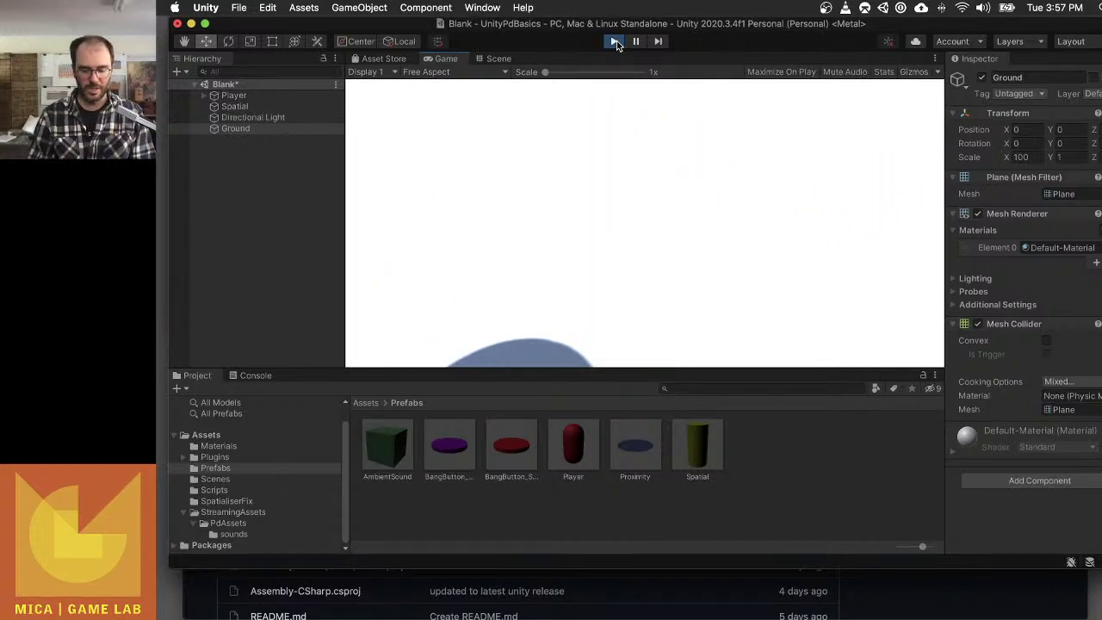
left_click(616, 43)
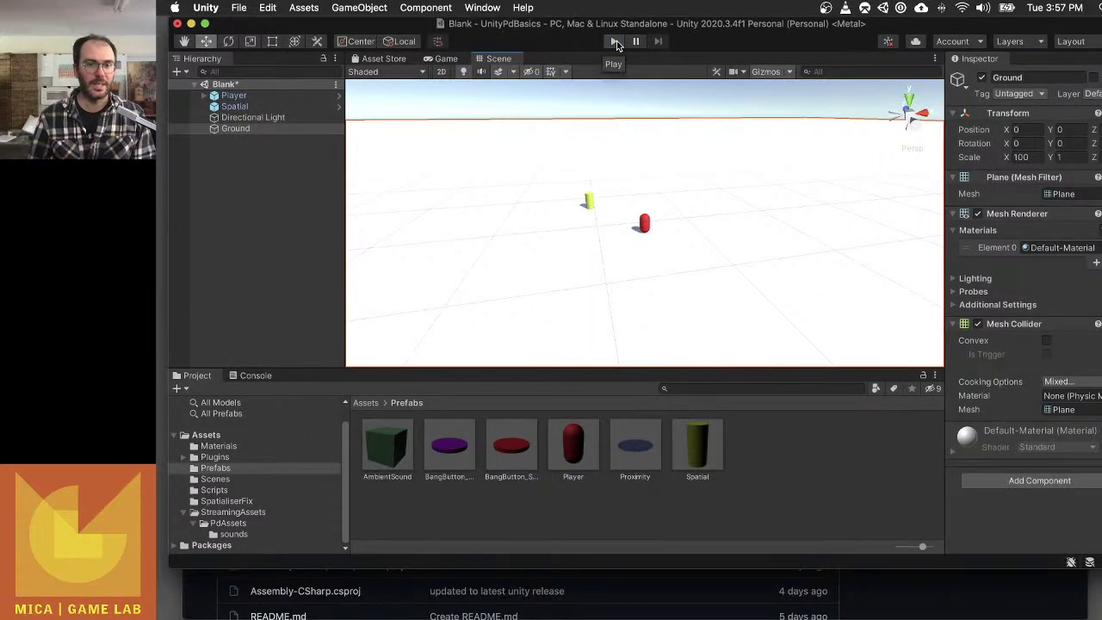
Open the Spatial prefab and review its looping SpatialiserFix Audio Source and Spatial Lib Pd Instance.
double_click(699, 449)
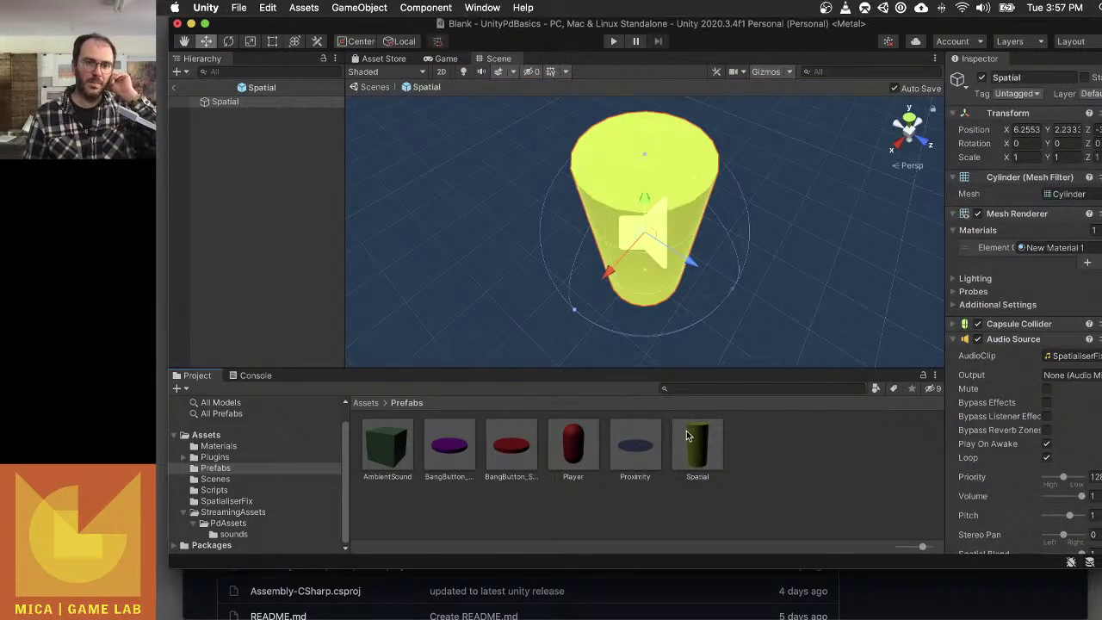
scroll(1023, 296, "down", 3)
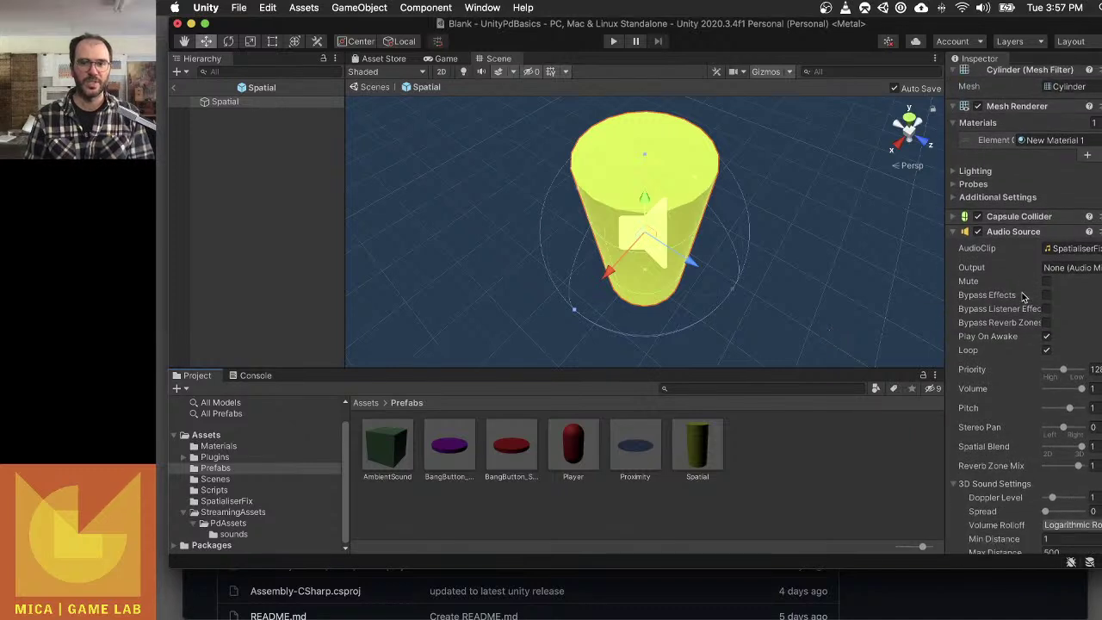
scroll(1023, 297, "down", 10)
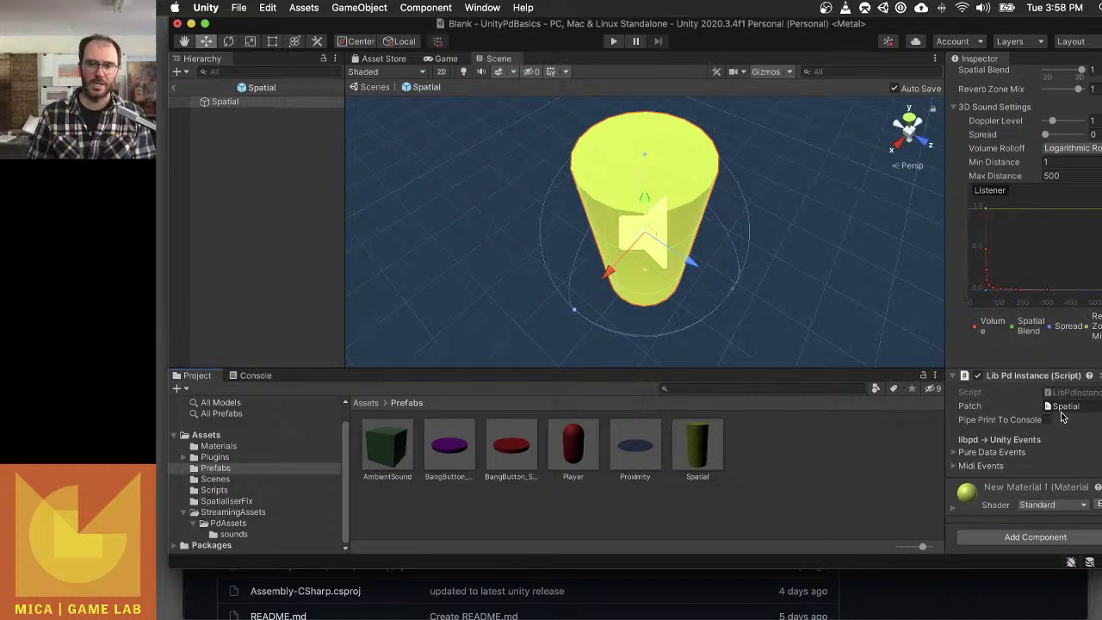
scroll(1028, 379, "up", 12)
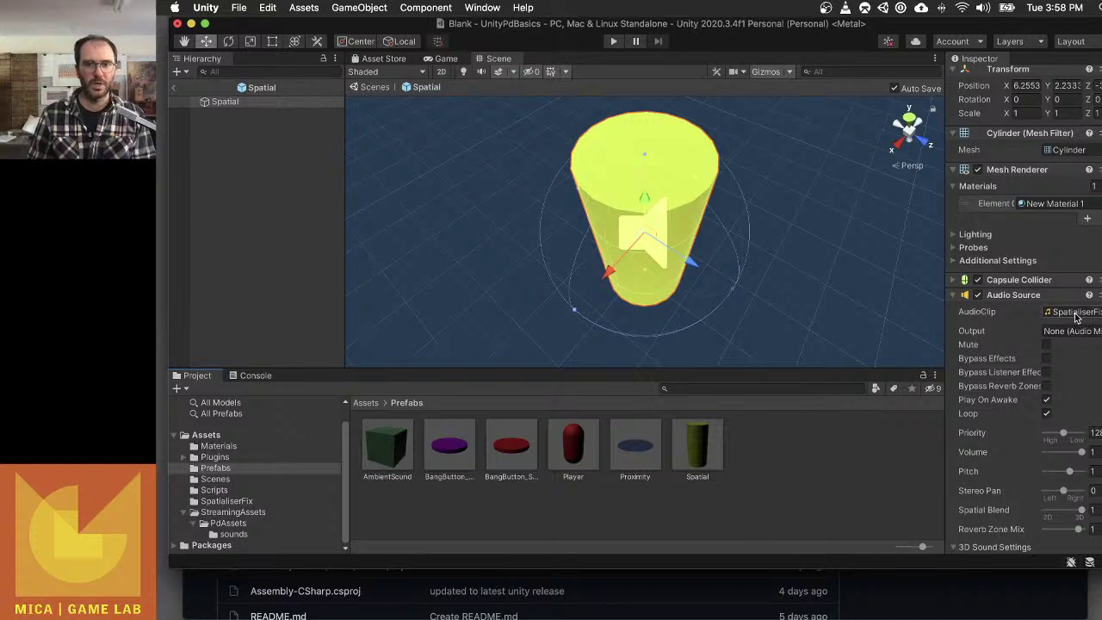
scroll(1019, 377, "down", 5)
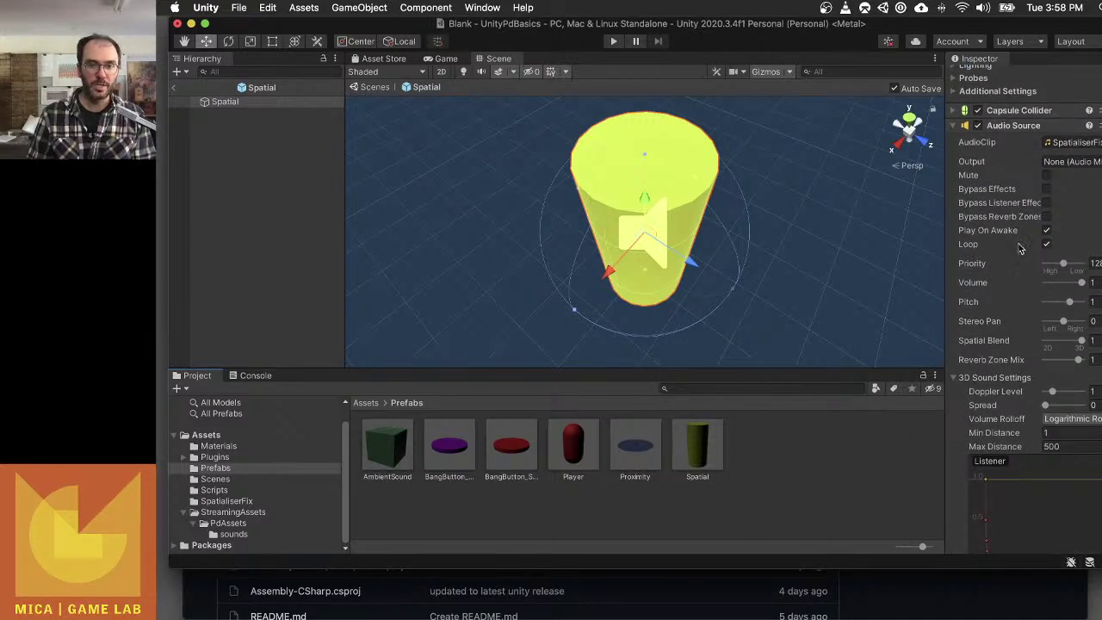
scroll(992, 317, "down", 2)
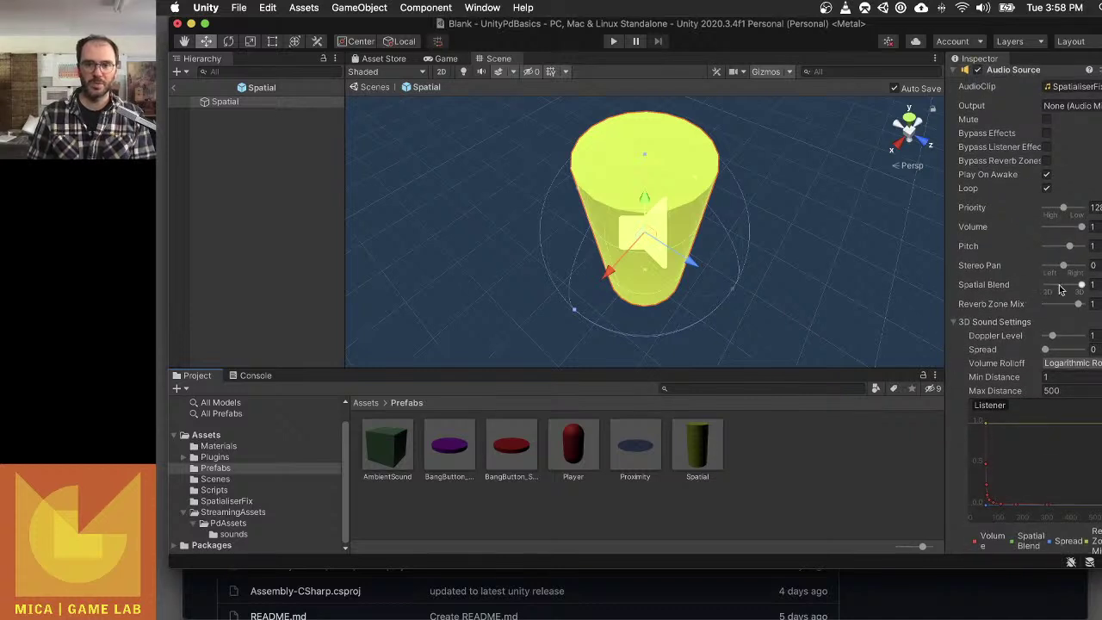
mouse_move(978, 310)
scroll(978, 310, "down", 6)
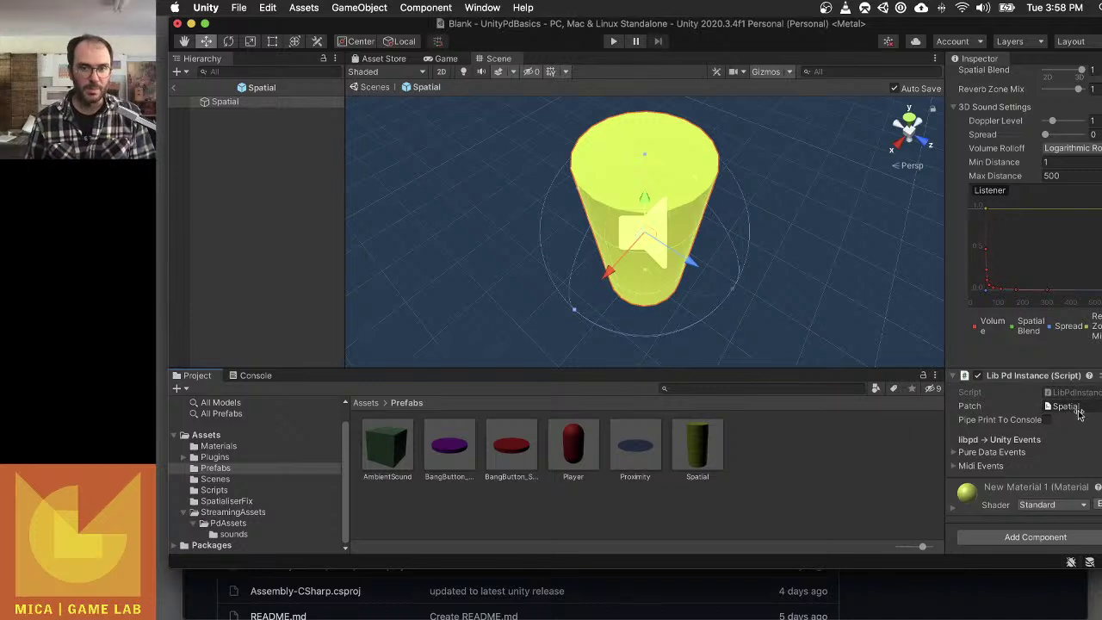
Return to the Blank scene and add a new Cylinder, moved right of the player along X.
left_click(177, 89)
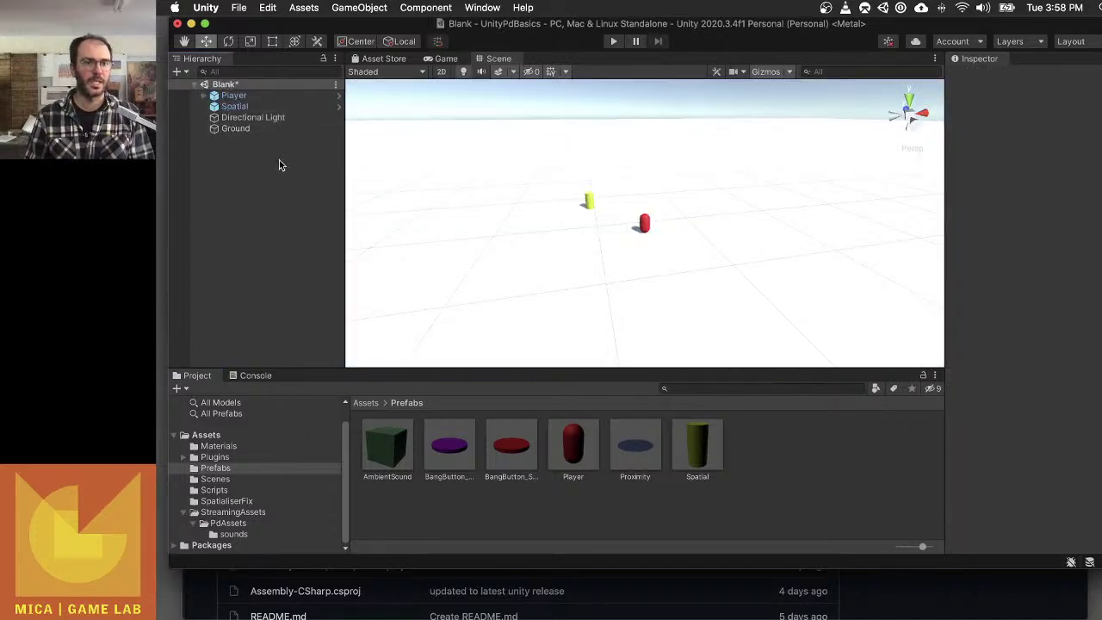
right_click(246, 168)
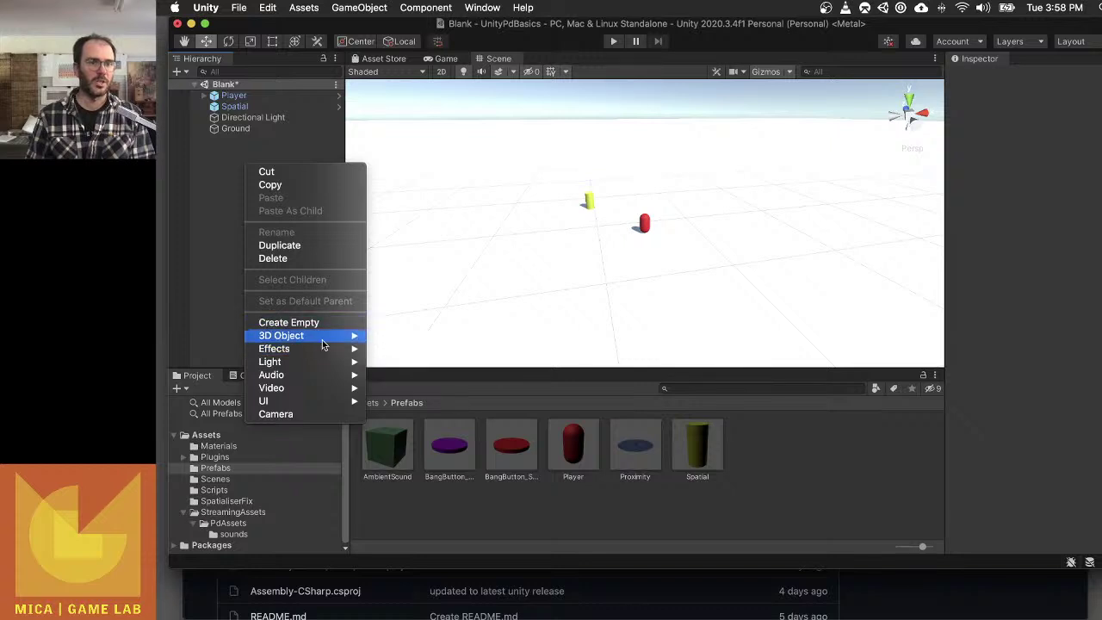
mouse_move(322, 335)
left_click(468, 374)
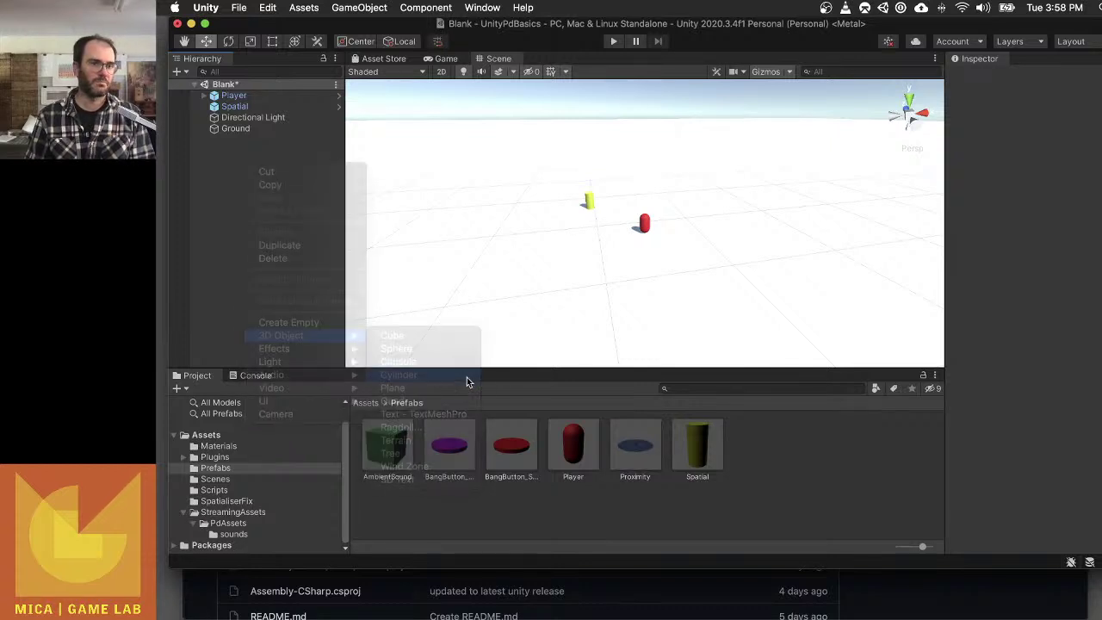
left_click_drag(688, 221, 764, 232)
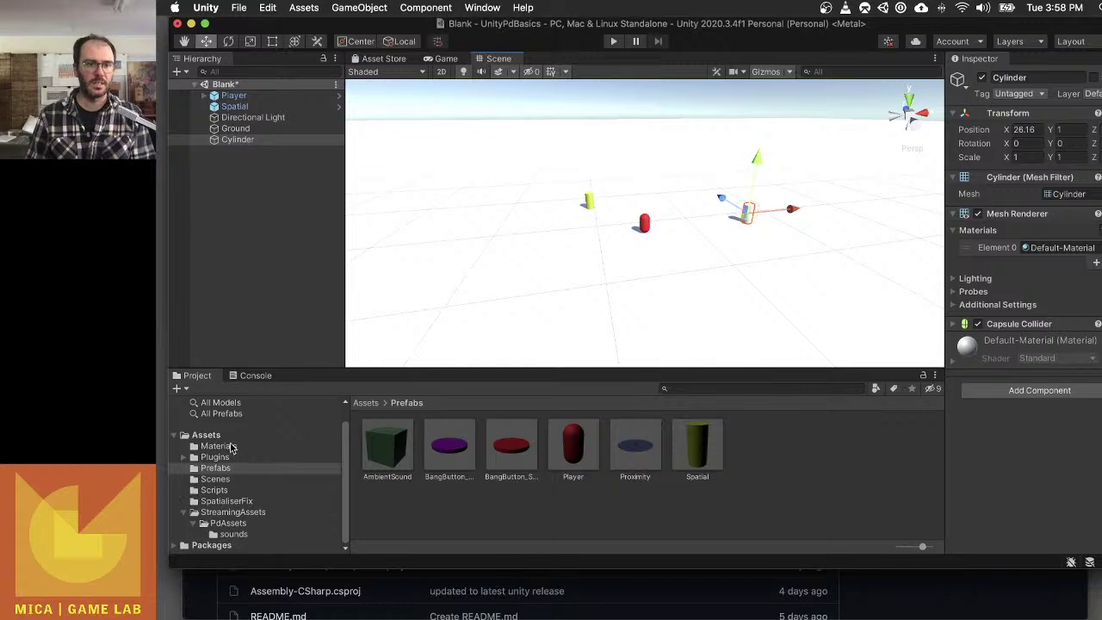
Apply the red Button Material to the cylinder's Materials Element 0.
left_click(230, 446)
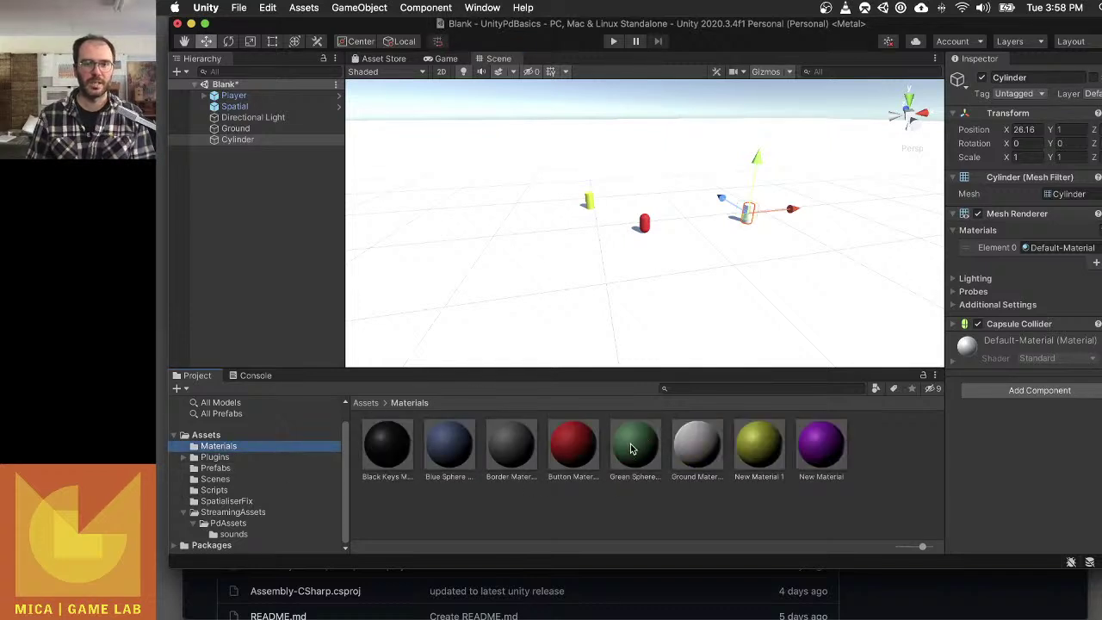
left_click_drag(572, 449, 1046, 250)
left_click(729, 244)
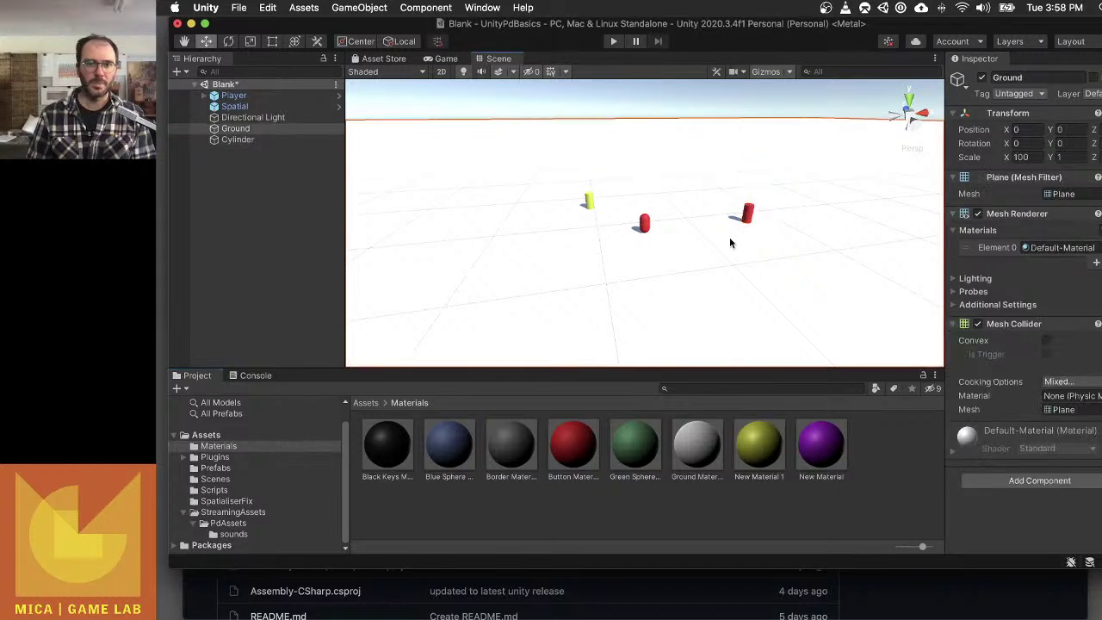
left_click(244, 139)
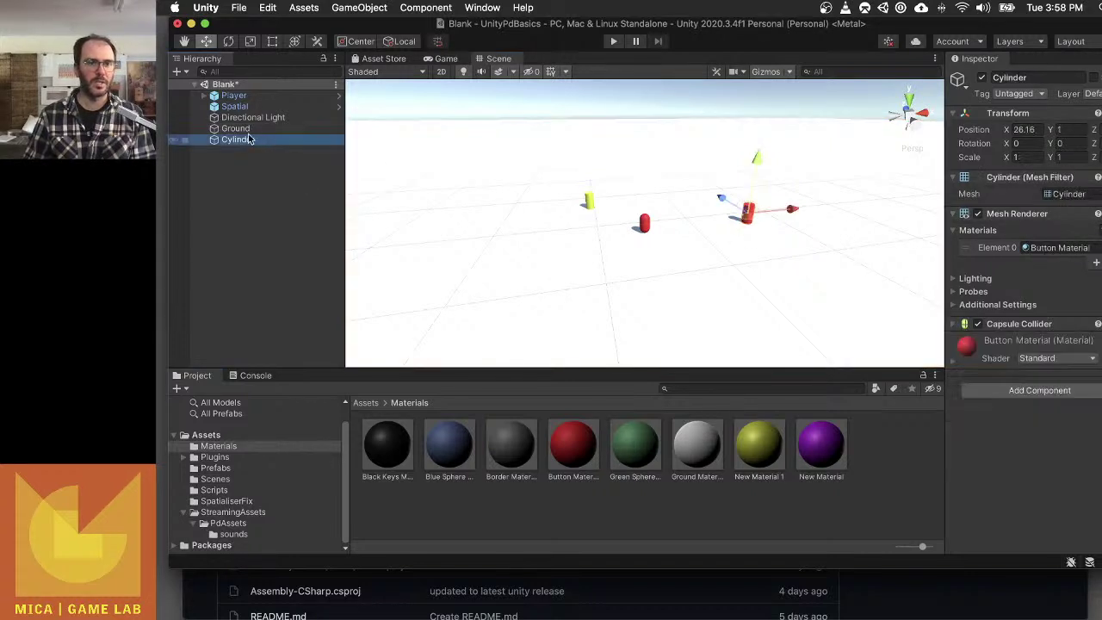
Add a Lib Pd Instance component to the cylinder.
left_click(1038, 390)
type("libpd")
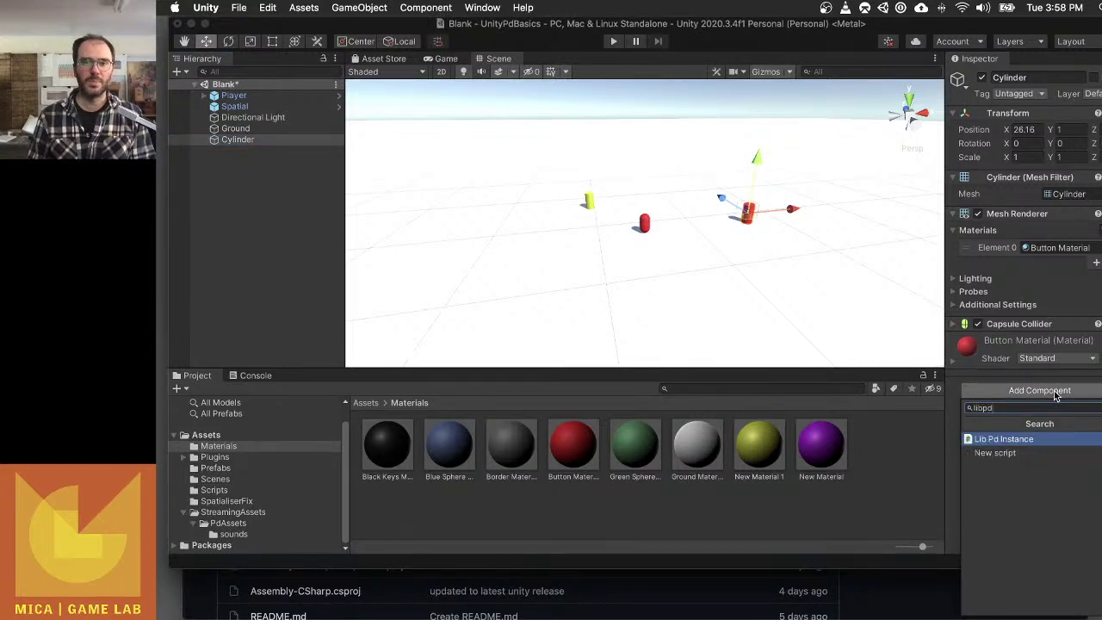
key("Return")
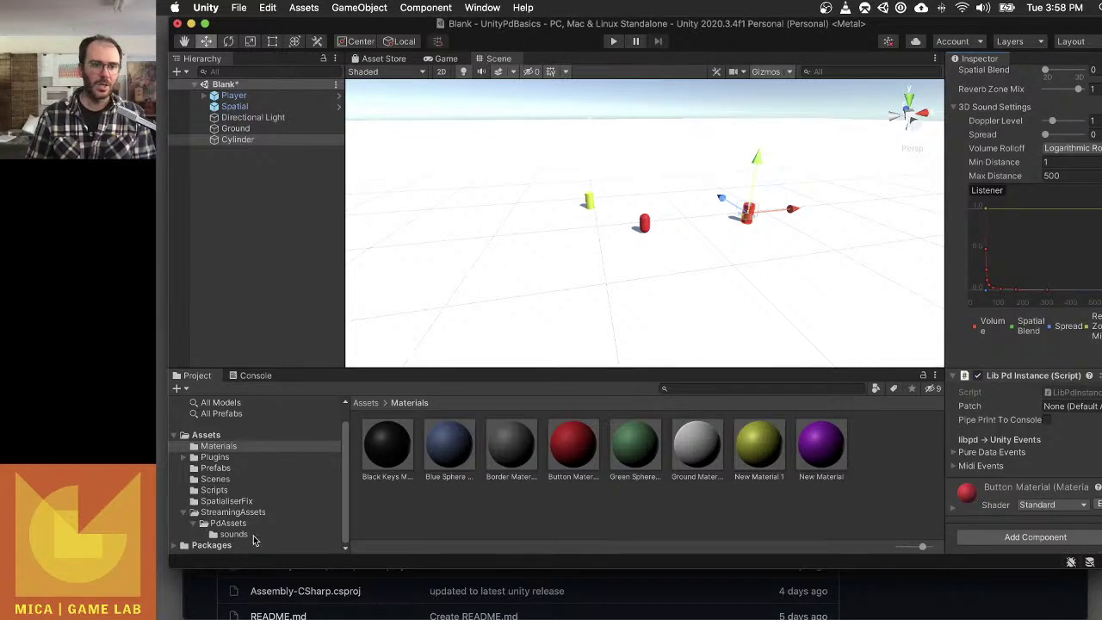
Assign the Spatial patch from StreamingAssets > PdAssets to the Lib Pd Instance Patch field.
left_click(247, 524)
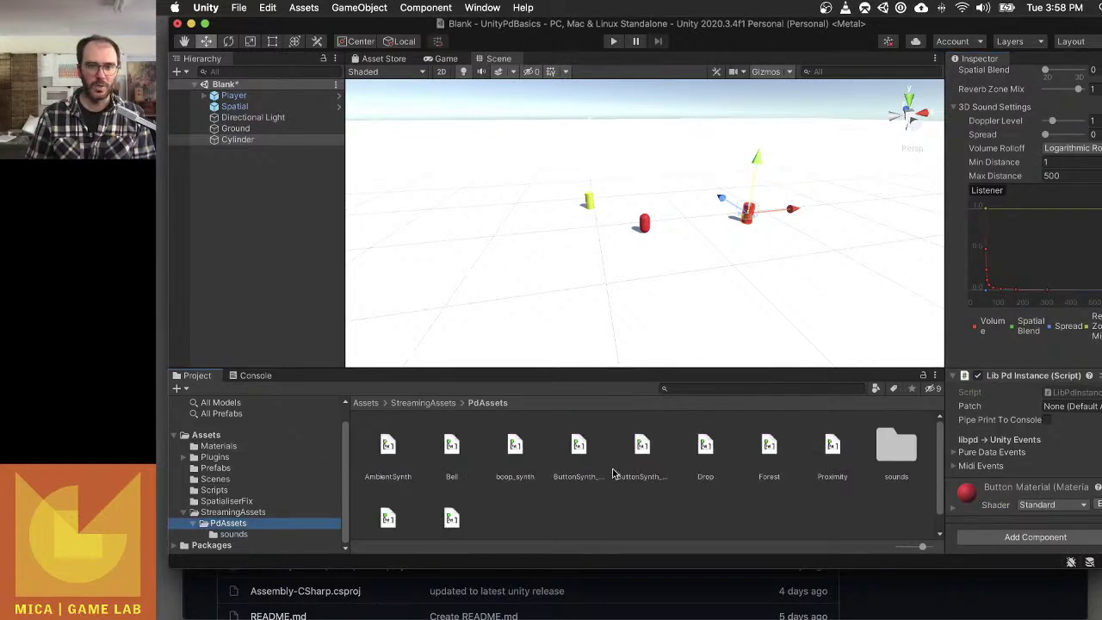
scroll(676, 479, "down", 1)
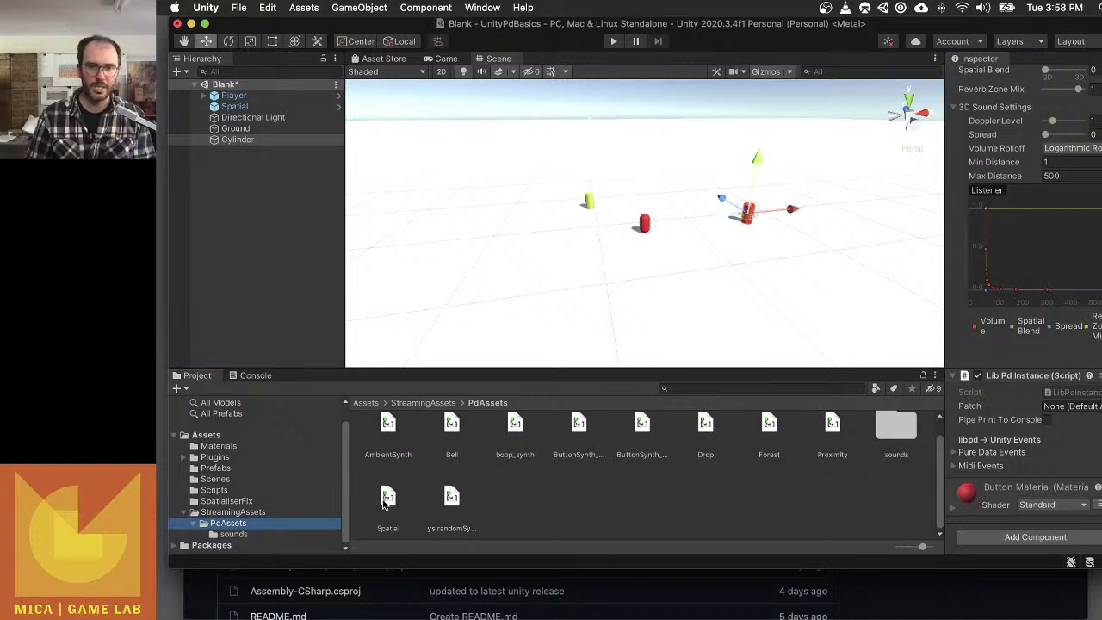
left_click_drag(384, 504, 1061, 418)
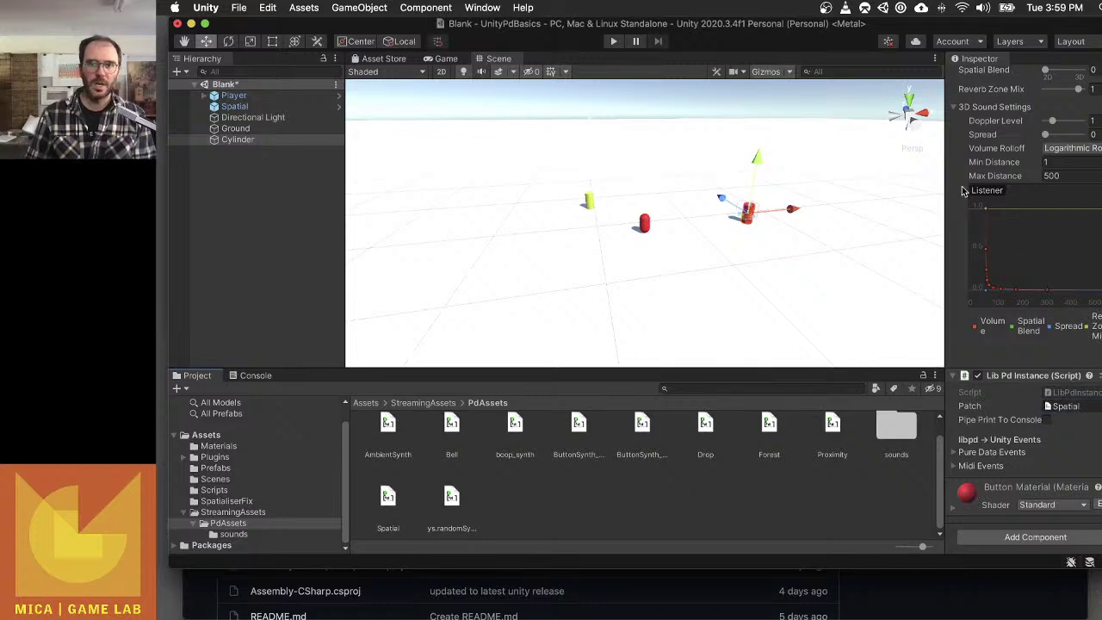
scroll(978, 176, "up", 5)
scroll(979, 177, "up", 3)
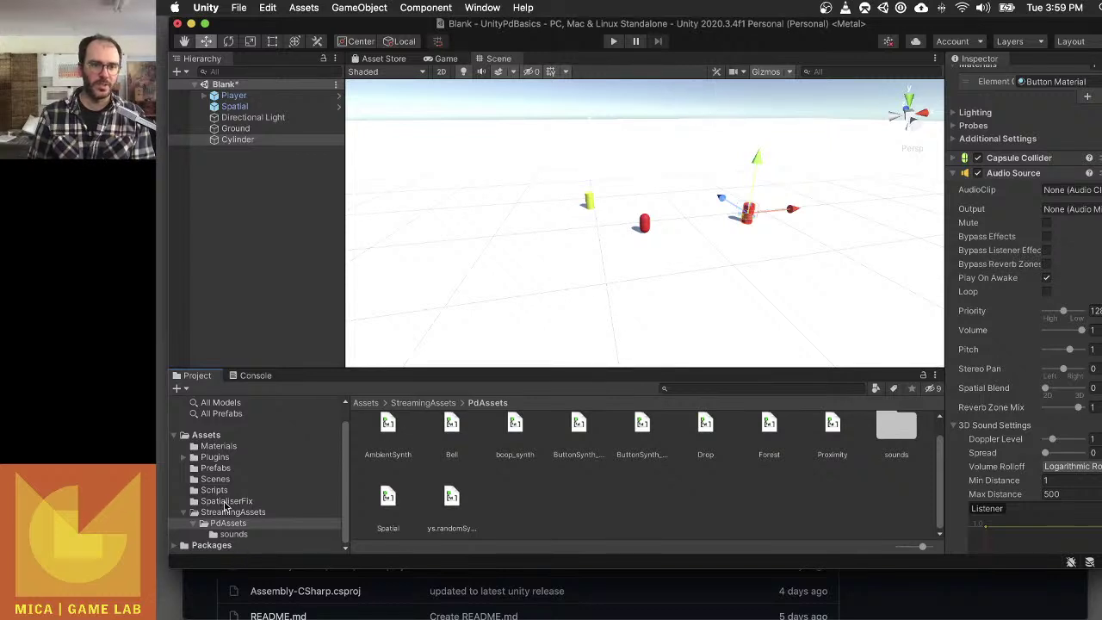
Set the cylinder's Audio Source clip to SpatialiserFix.
left_click(224, 501)
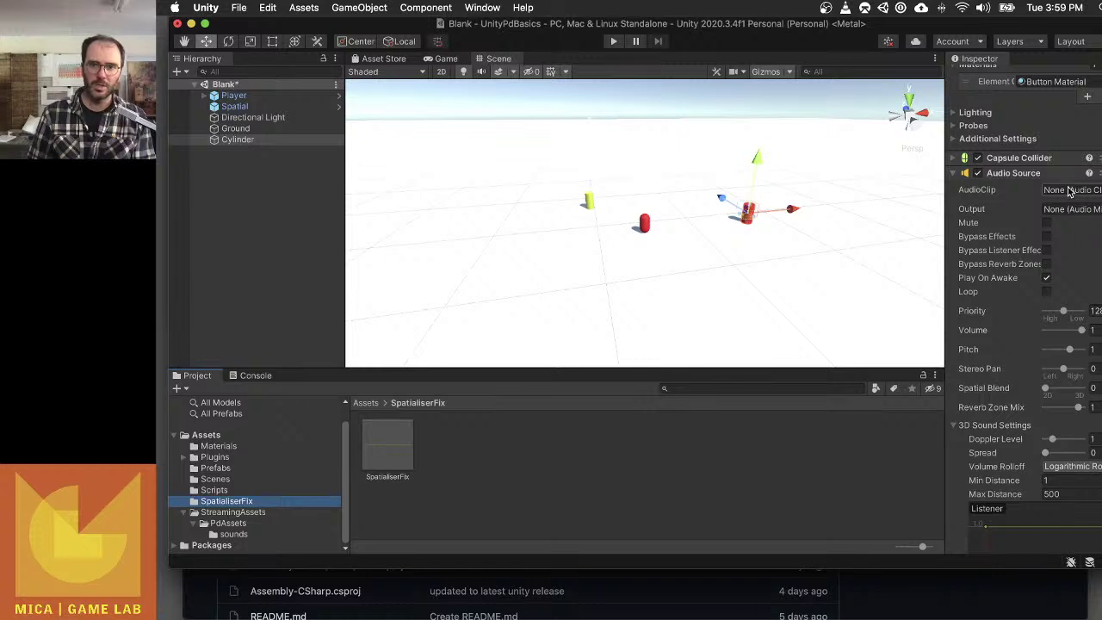
scroll(1032, 258, "down", 8)
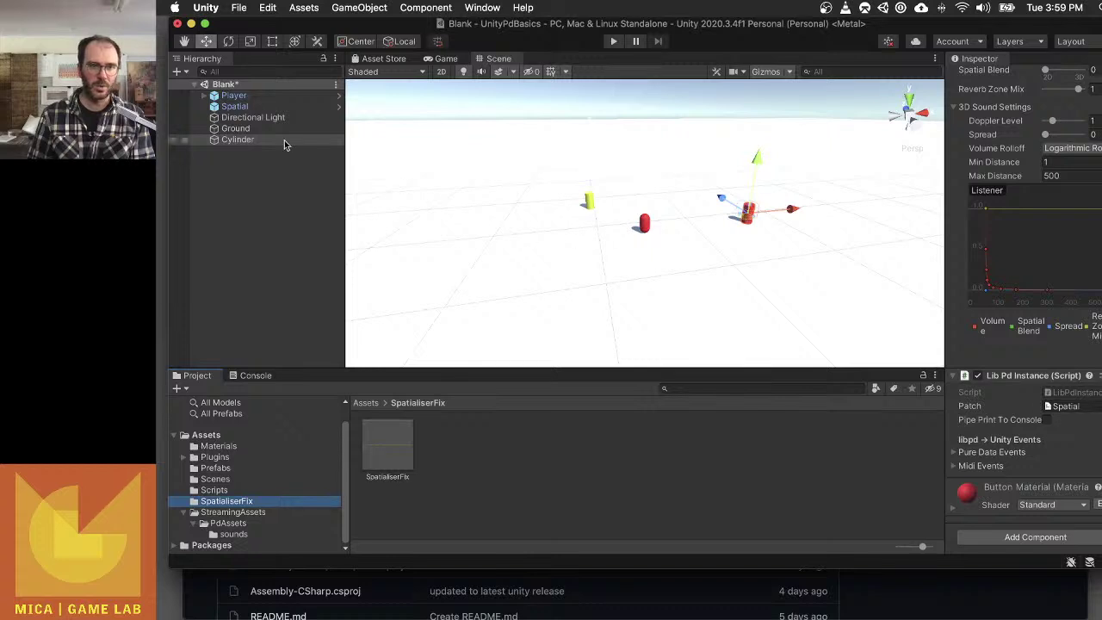
left_click(258, 141)
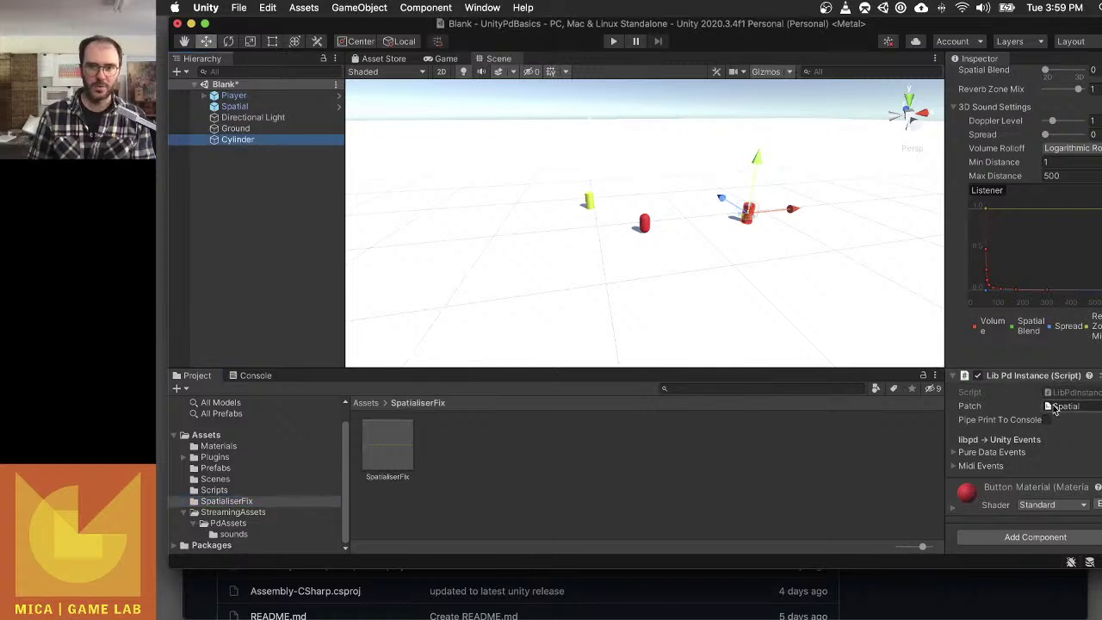
scroll(1060, 419, "up", 10)
scroll(996, 339, "down", 2)
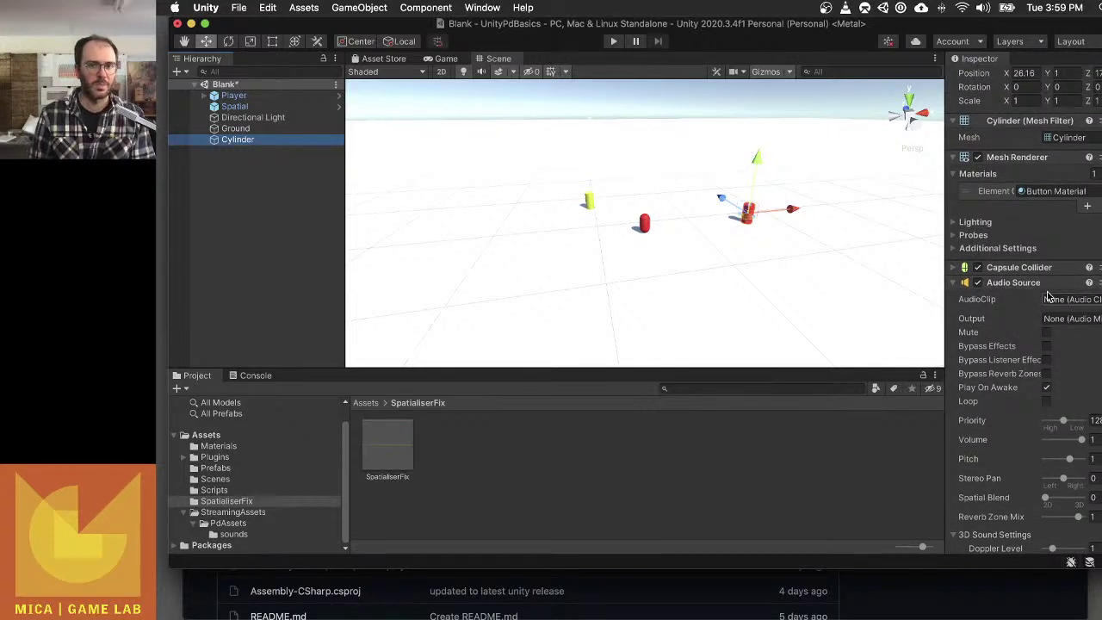
left_click_drag(377, 444, 1066, 303)
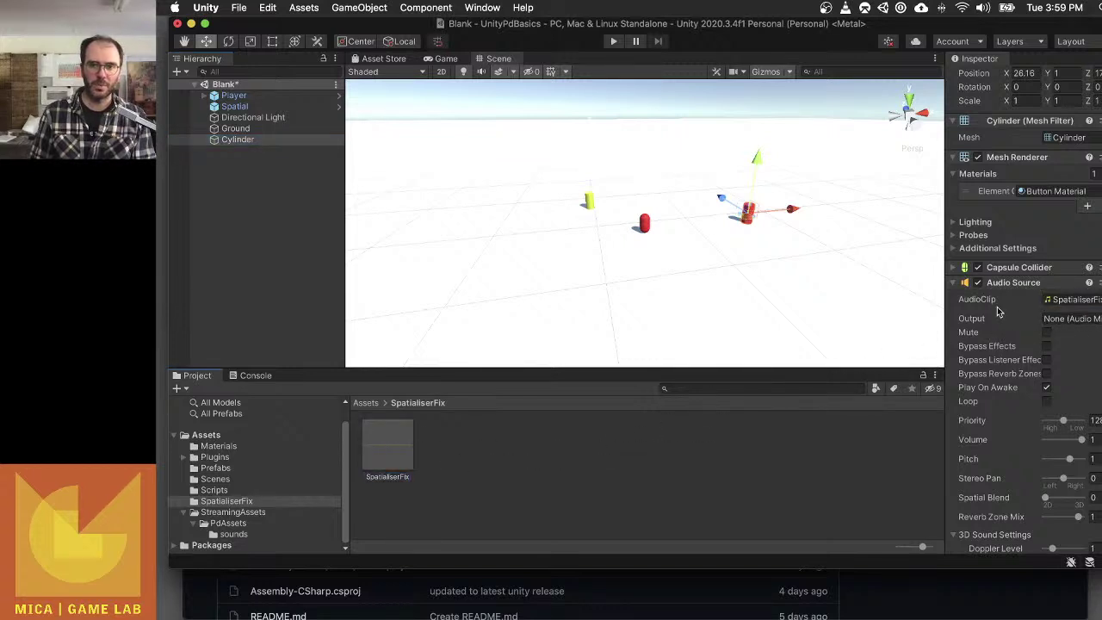
Enable Loop on the Audio Source and set Spatial Blend to 1 (fully 3D).
scroll(998, 312, "down", 3)
left_click(1046, 297)
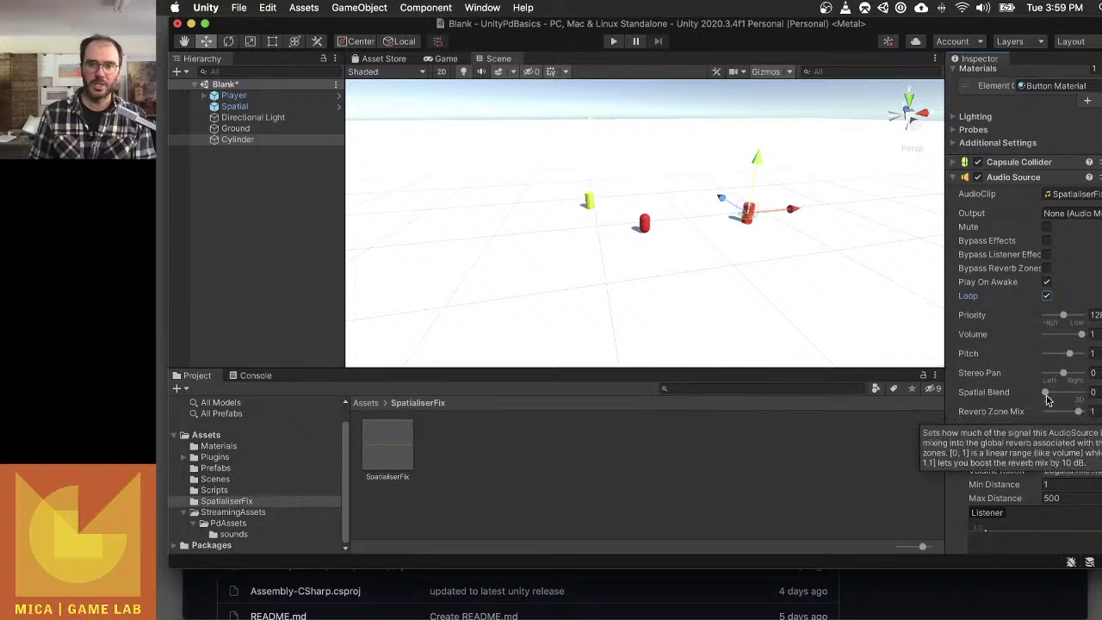
left_click_drag(1047, 397, 1081, 392)
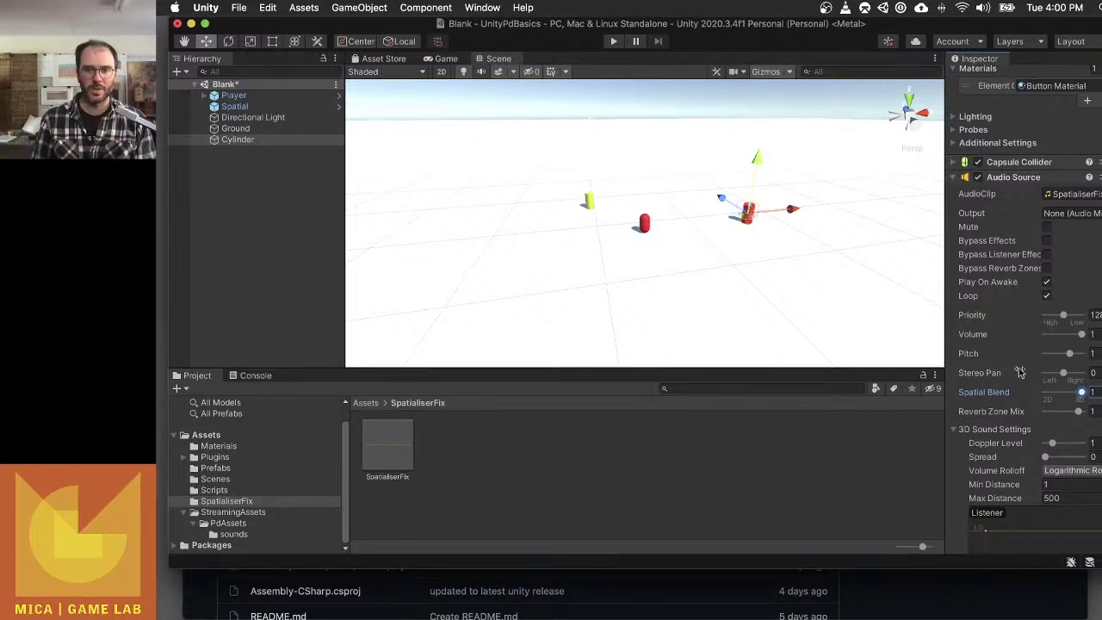
scroll(1060, 394, "down", 3)
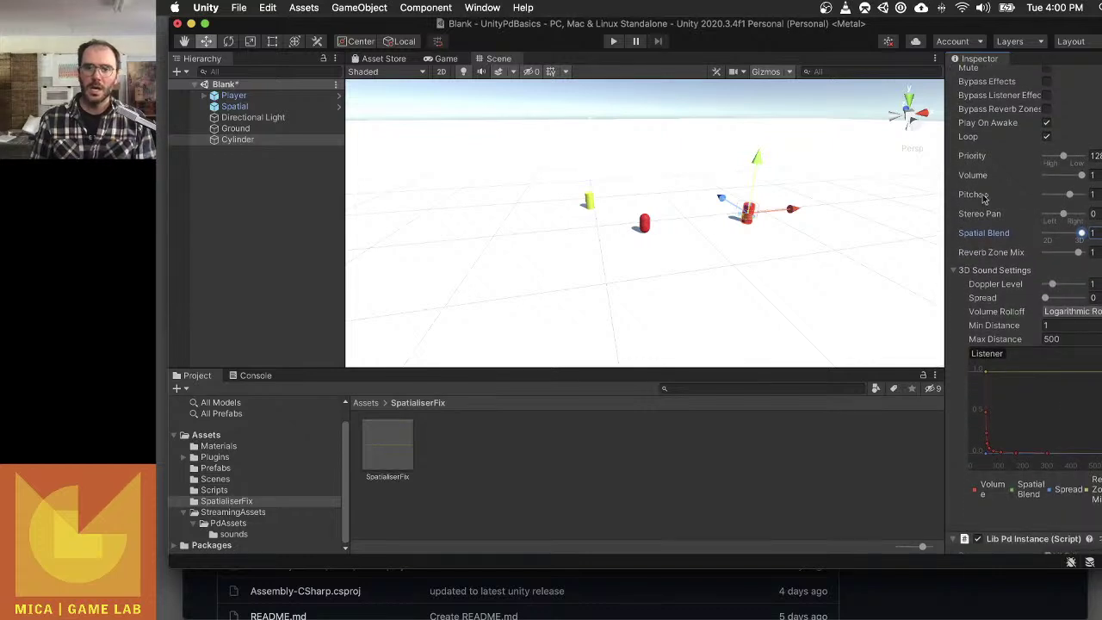
scroll(991, 199, "down", 3)
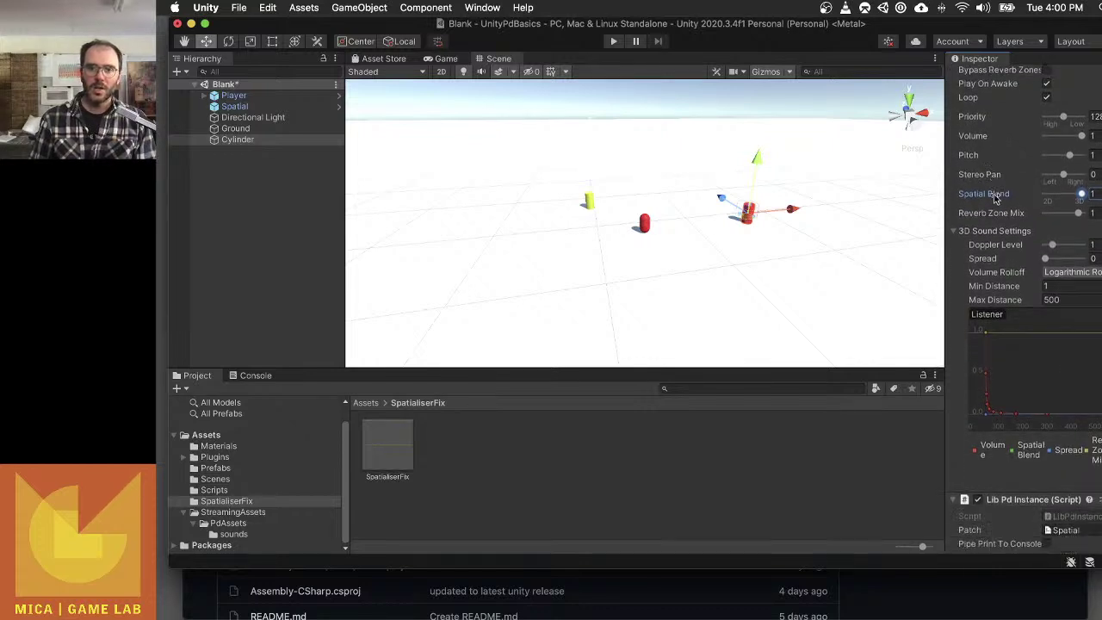
Browse the StreamingAssets and SpatialiserFix folders and reselect the Cylinder.
left_click(895, 454)
left_click(254, 514)
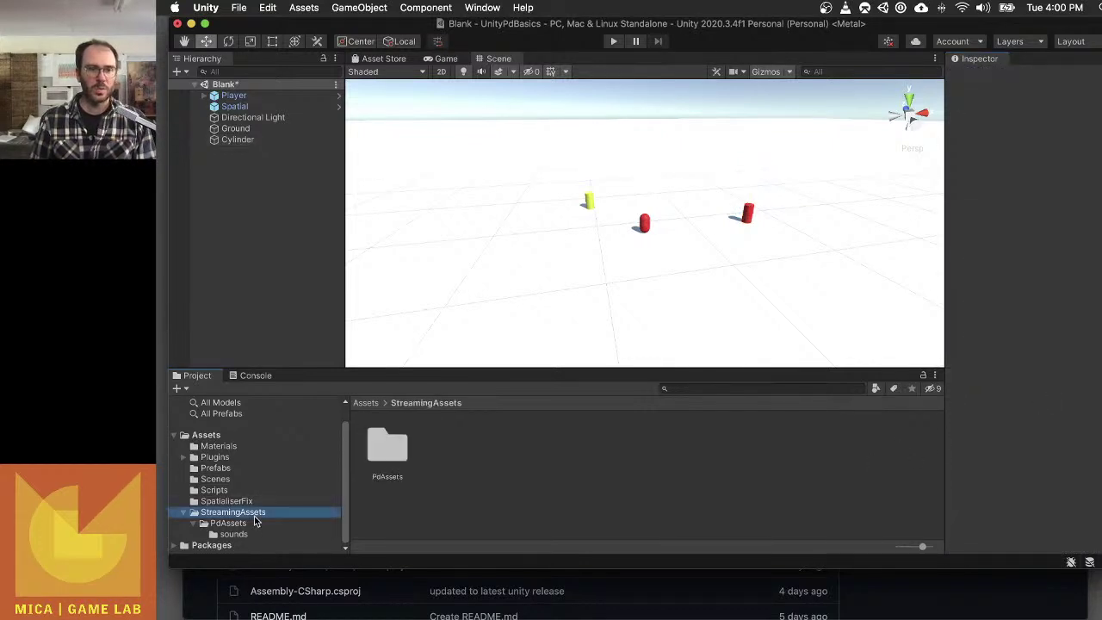
left_click(248, 501)
left_click(238, 140)
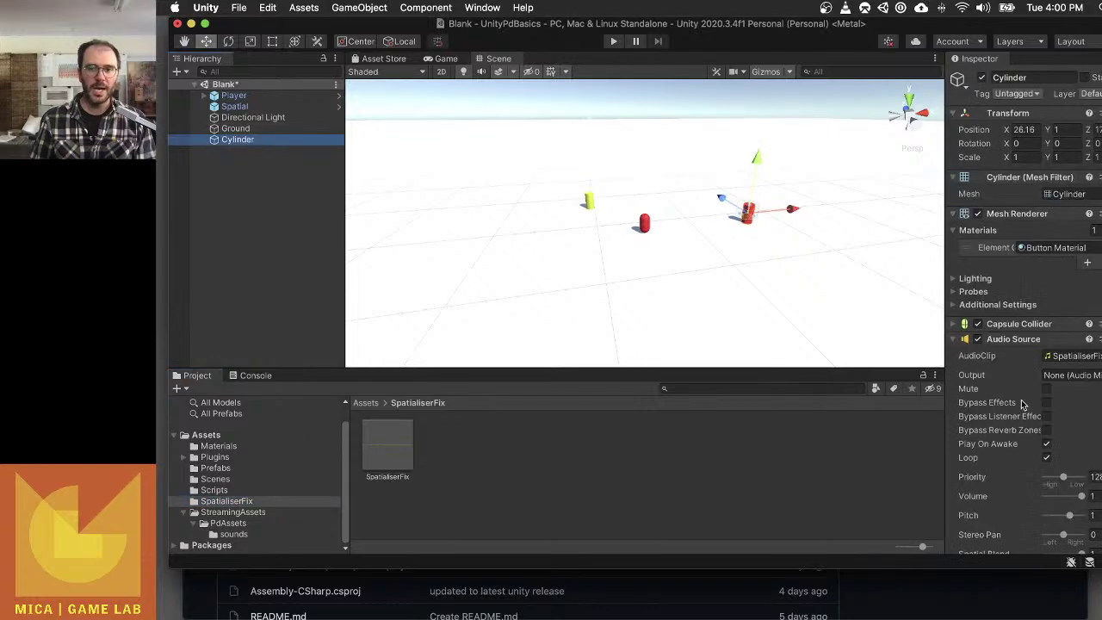
scroll(1022, 404, "down", 5)
Open the Spatial patch in Pure Data and turn on edit mode.
double_click(1082, 409)
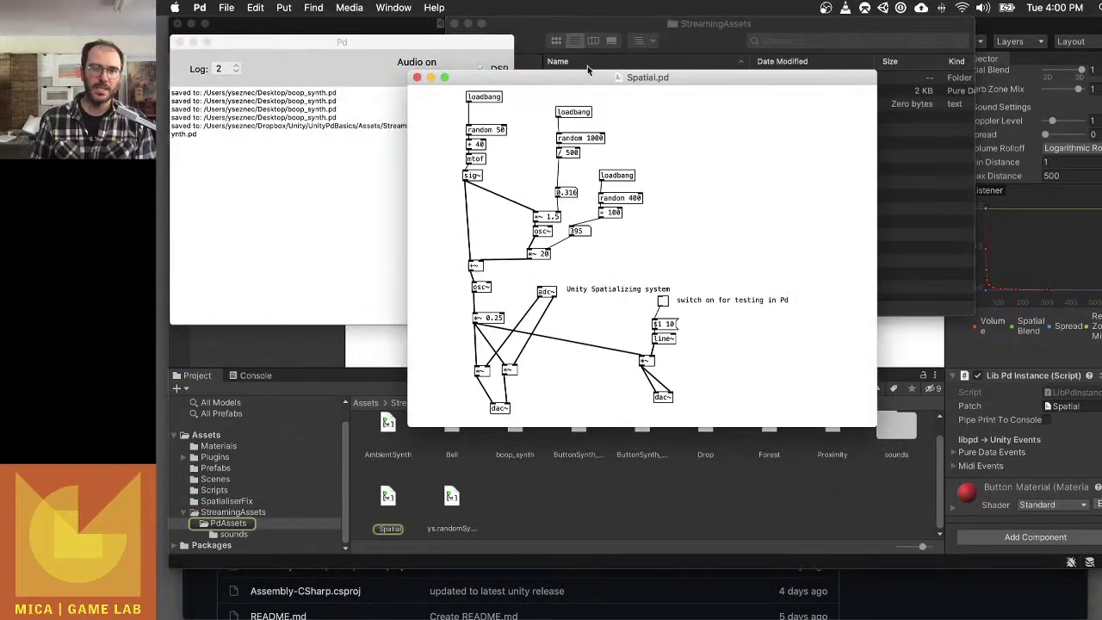
left_click_drag(581, 75, 758, 119)
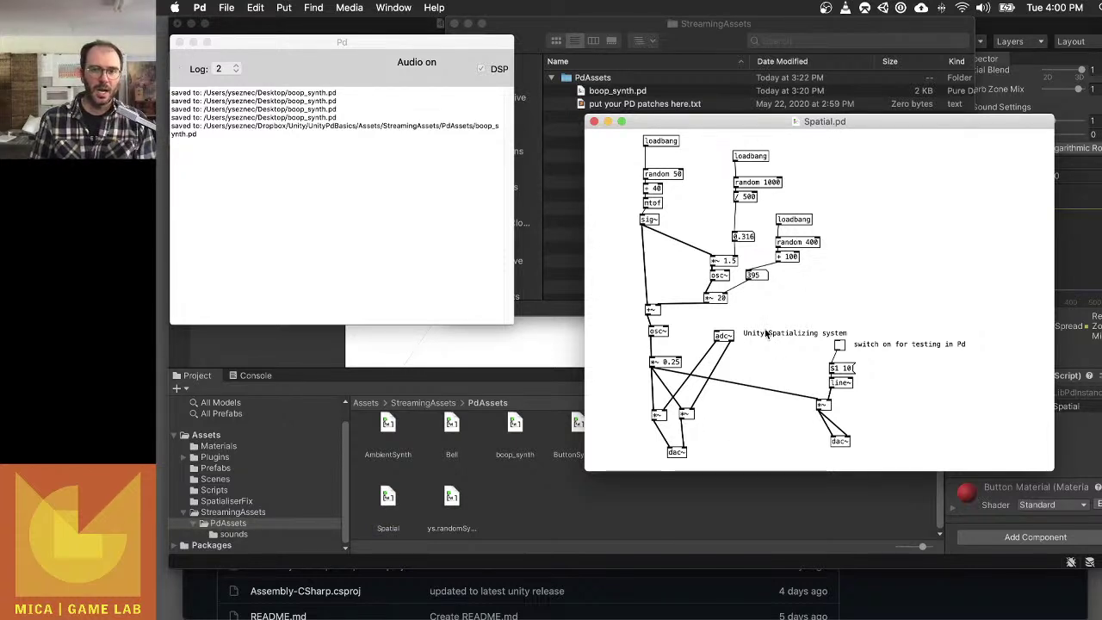
key("super+e")
left_click_drag(779, 317, 717, 355)
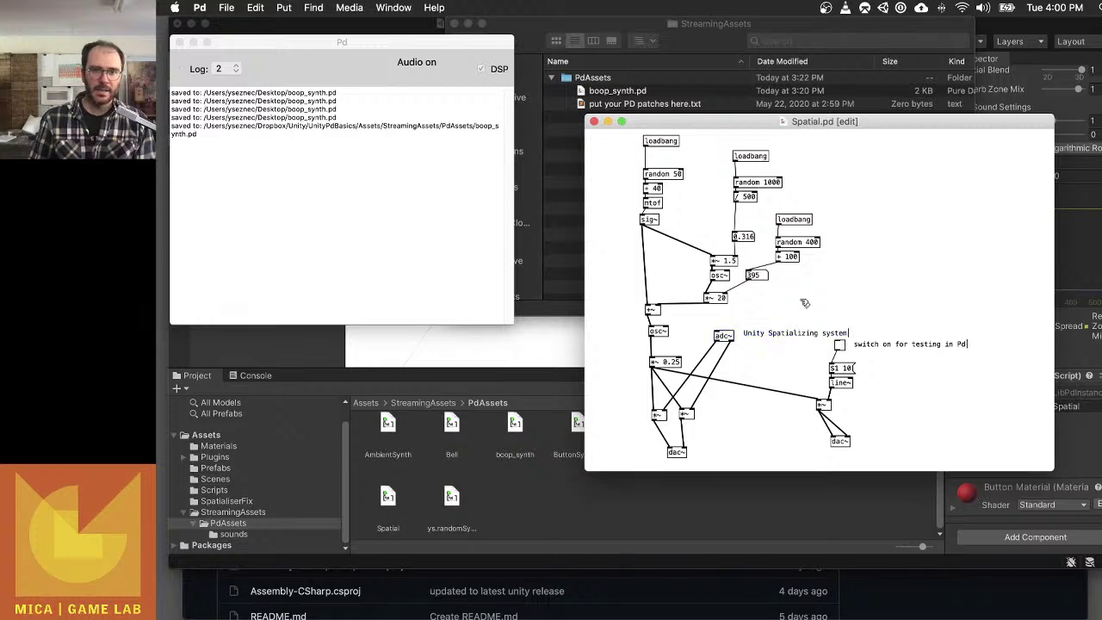
Enlarge the Spatial patch window and zoom its contents to double size to inspect the objects.
left_click_drag(759, 121, 508, 35)
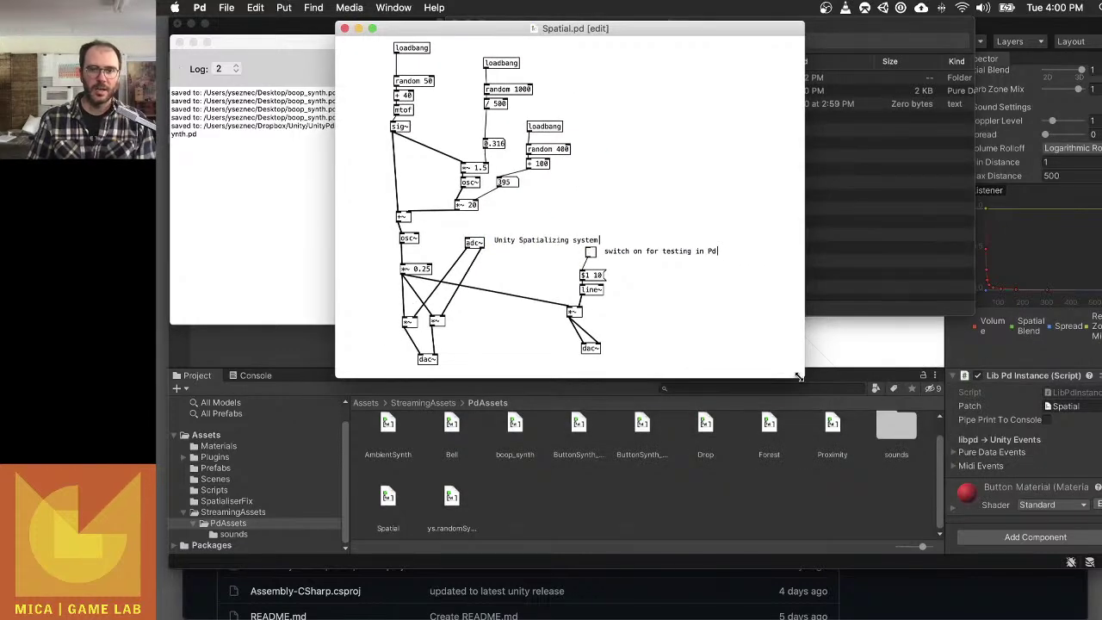
left_click_drag(802, 377, 1033, 537)
key("super+plus")
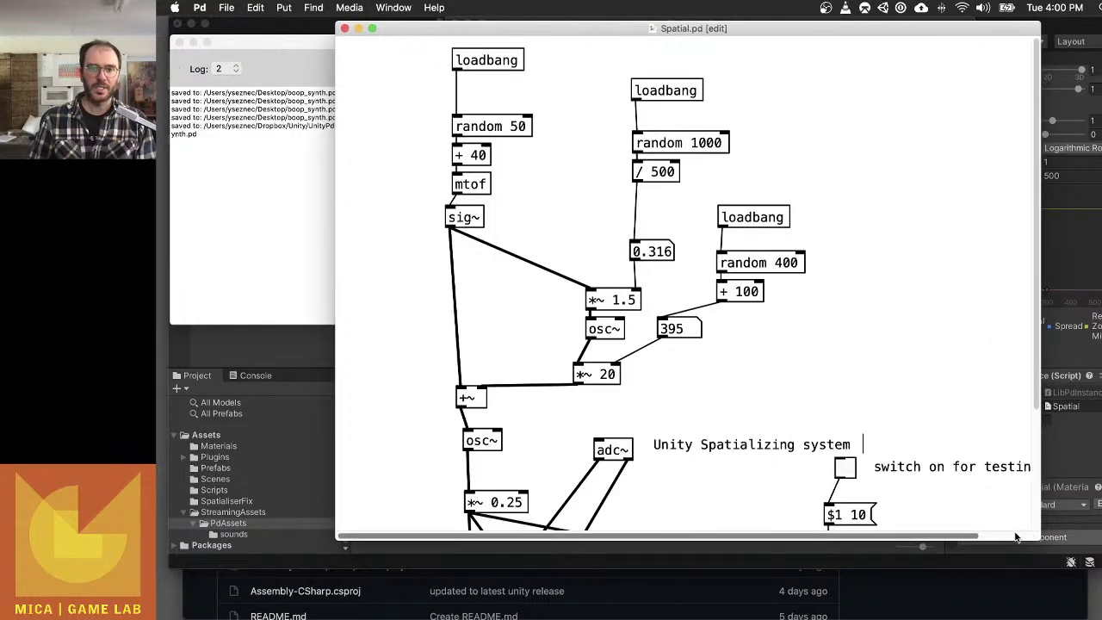
scroll(763, 376, "down", 5)
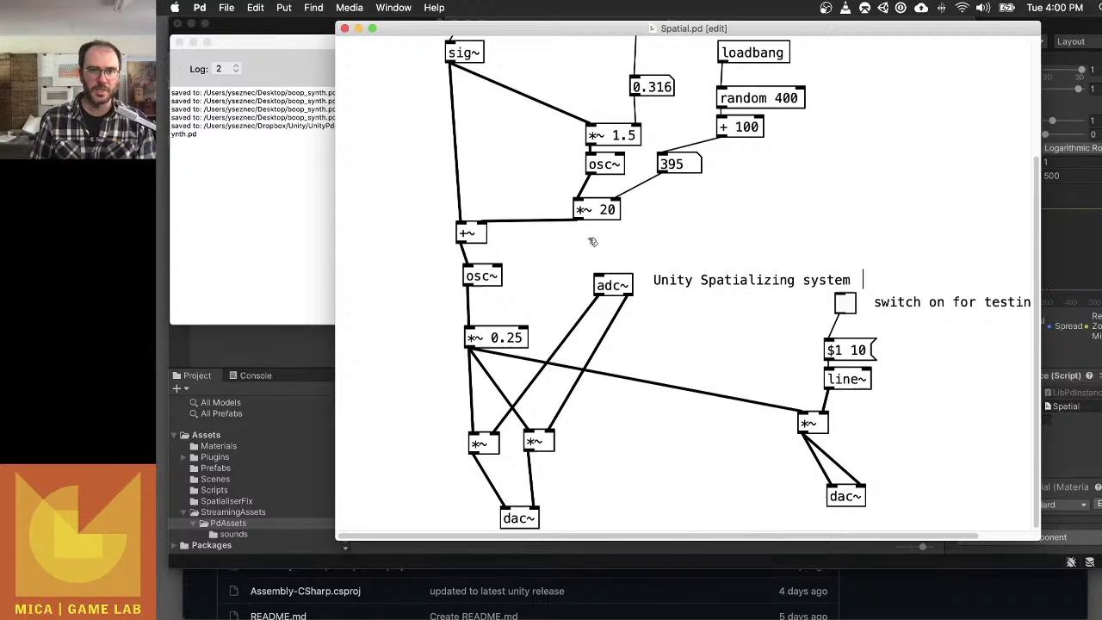
scroll(593, 241, "up", 5)
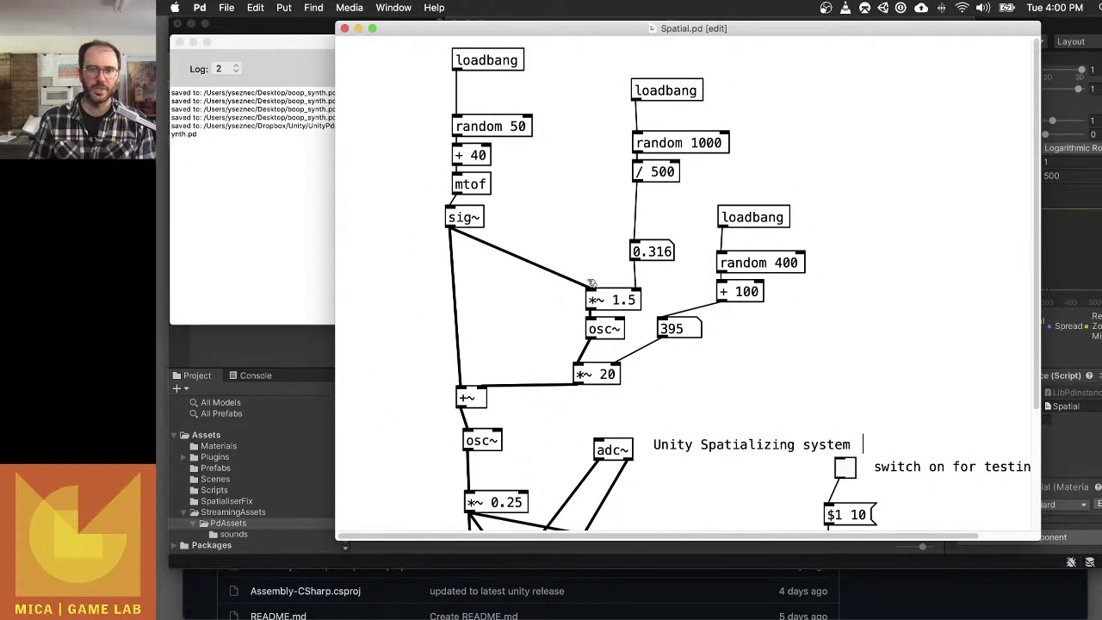
scroll(637, 402, "down", 5)
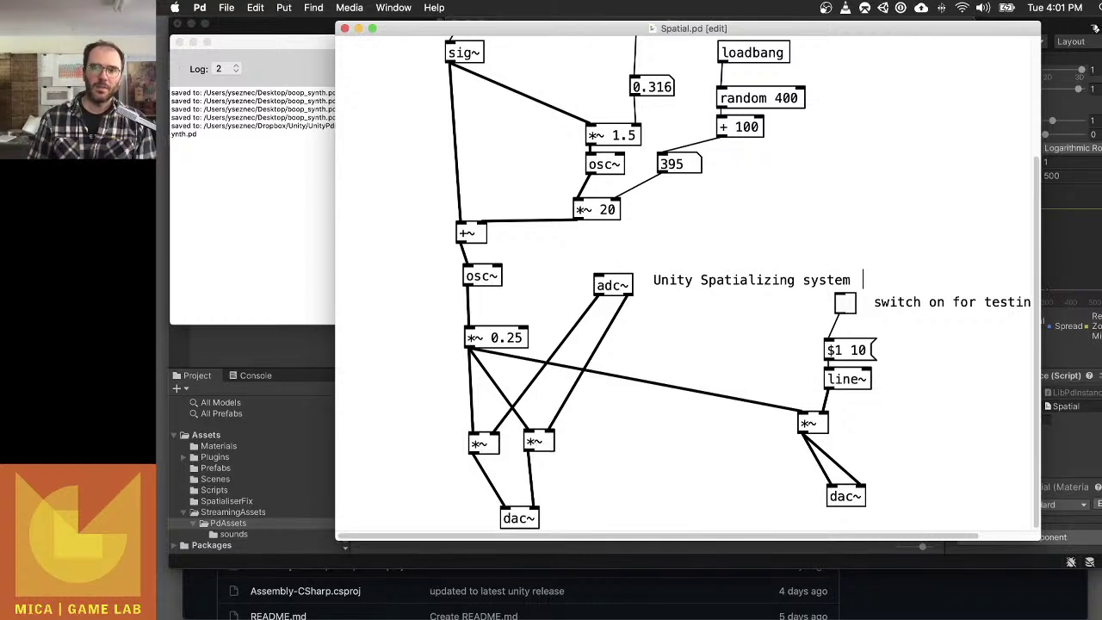
scroll(921, 419, "right", 3)
scroll(922, 419, "left", 3)
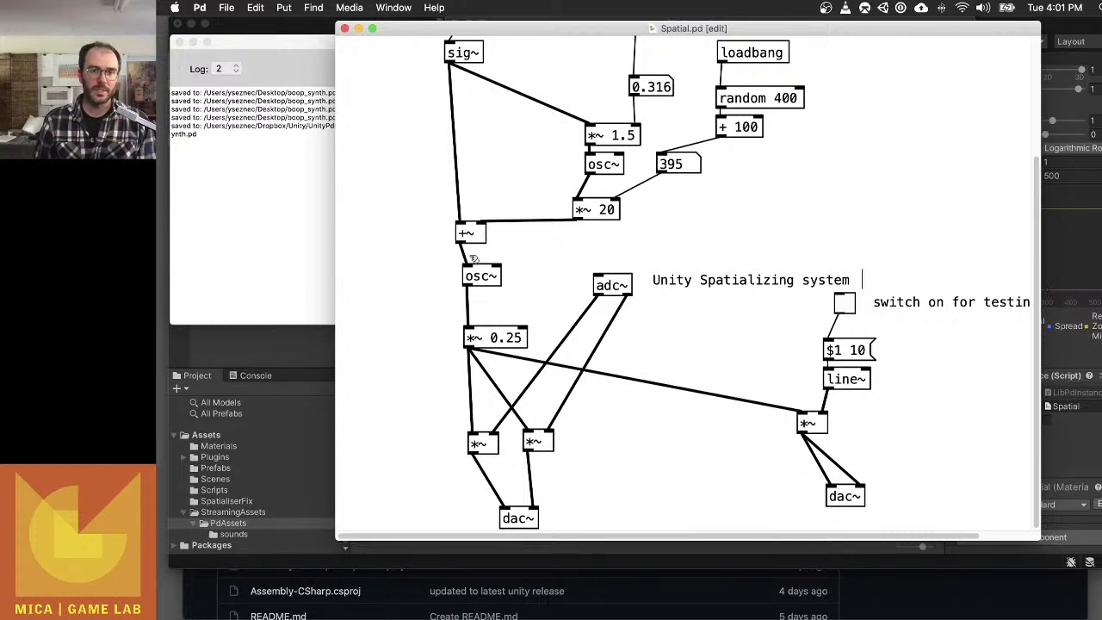
Move adc~ between the two *~ boxes and select the adc~, *~ and dac~ chain.
left_click_drag(631, 285, 579, 397)
left_click(607, 328)
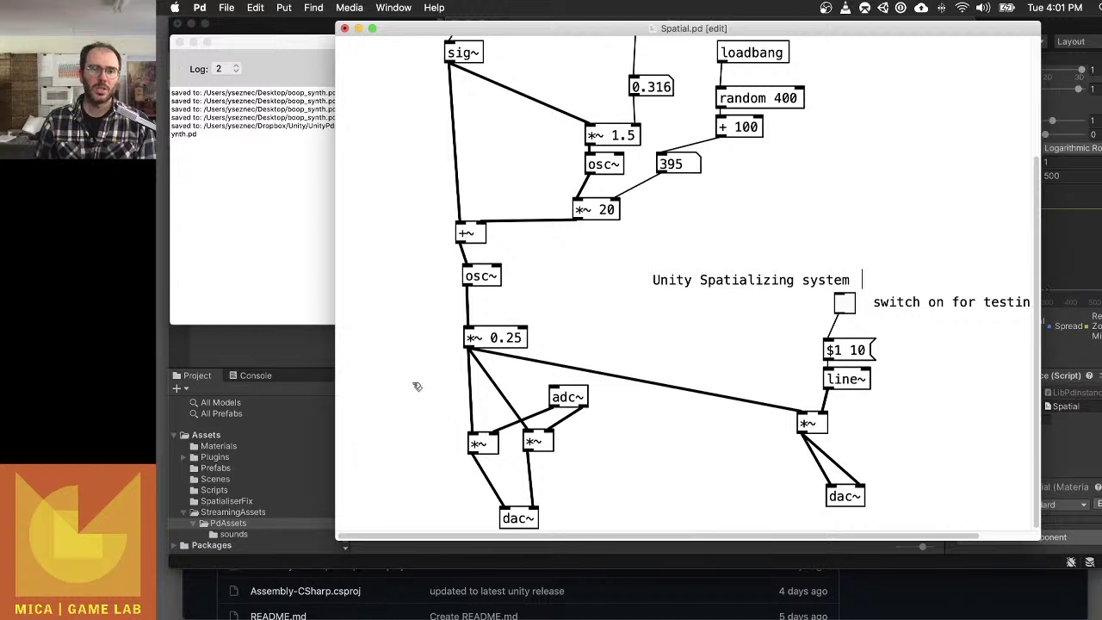
left_click_drag(416, 387, 652, 529)
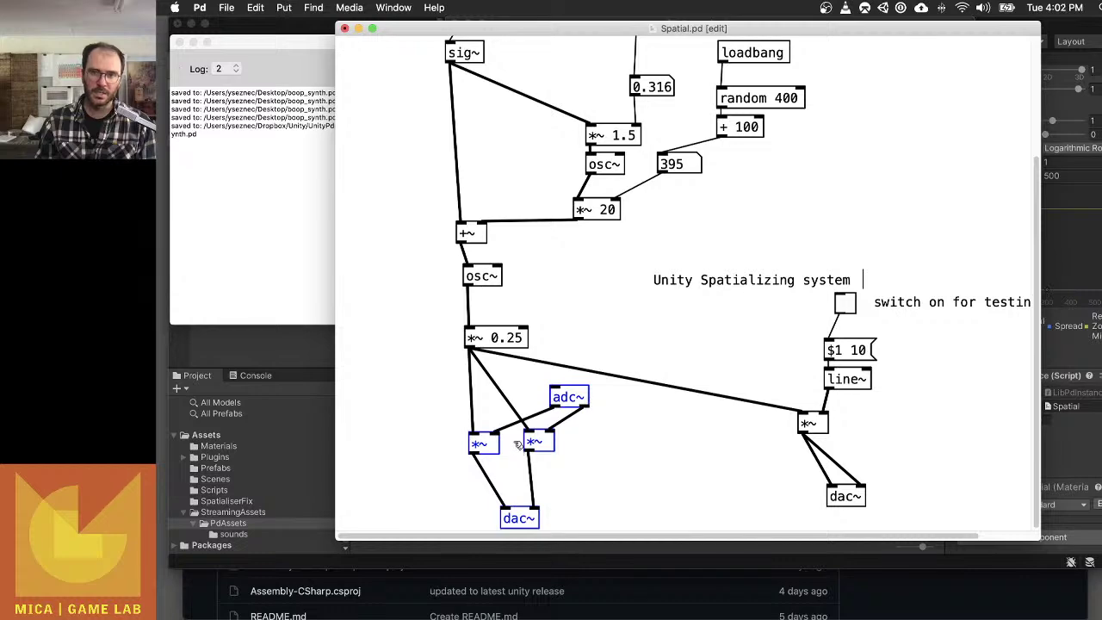
Shift the patch window left beside Unity and deselect the adc~/dac~ chain.
left_click_drag(876, 34, 749, 17)
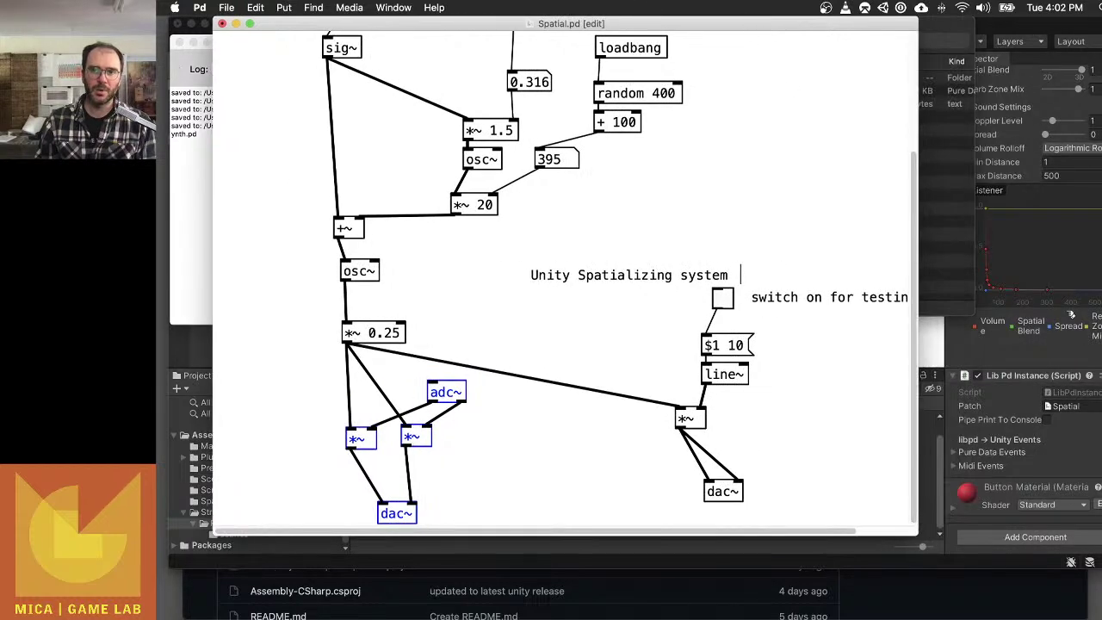
scroll(1071, 315, "up", 8)
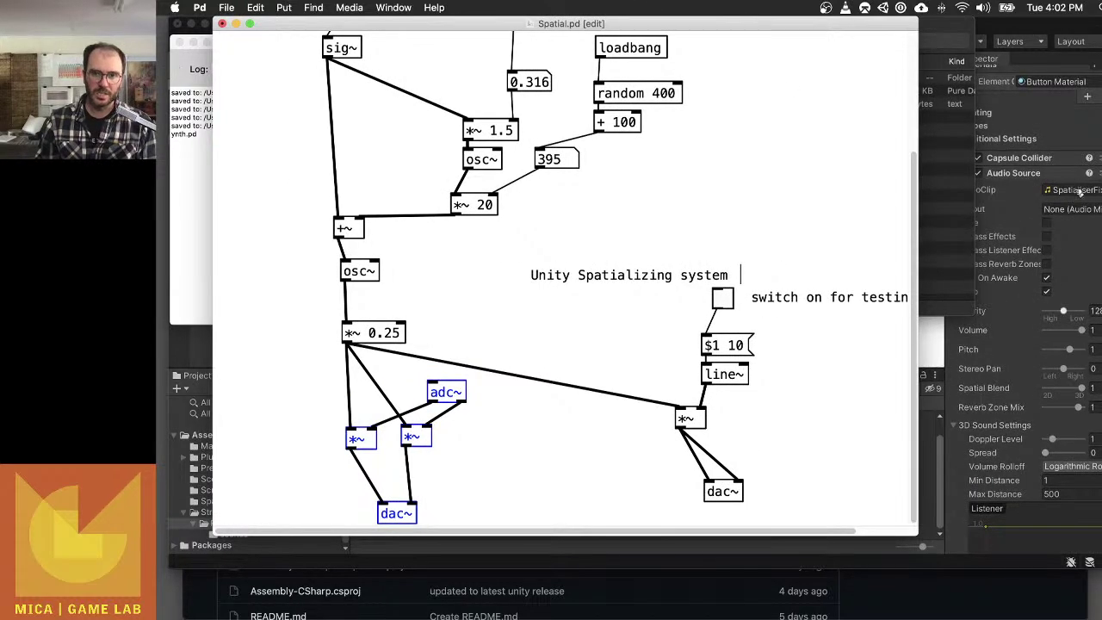
scroll(1074, 336, "down", 2)
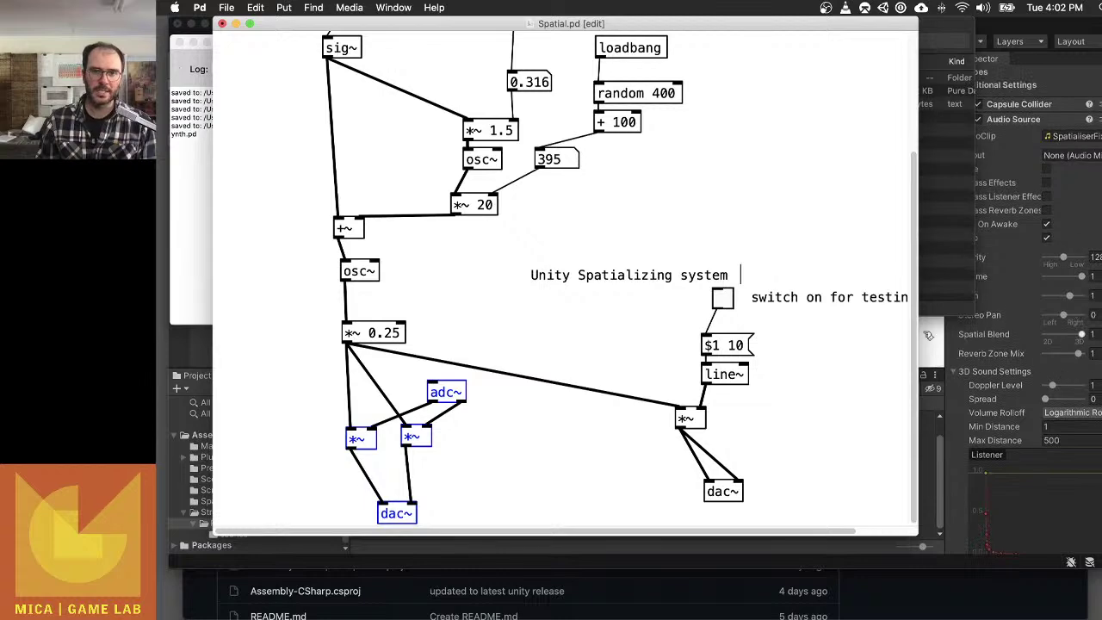
left_click(637, 194)
Look over the right-hand testing objects, then turn edit mode off.
scroll(637, 191, "up", 5)
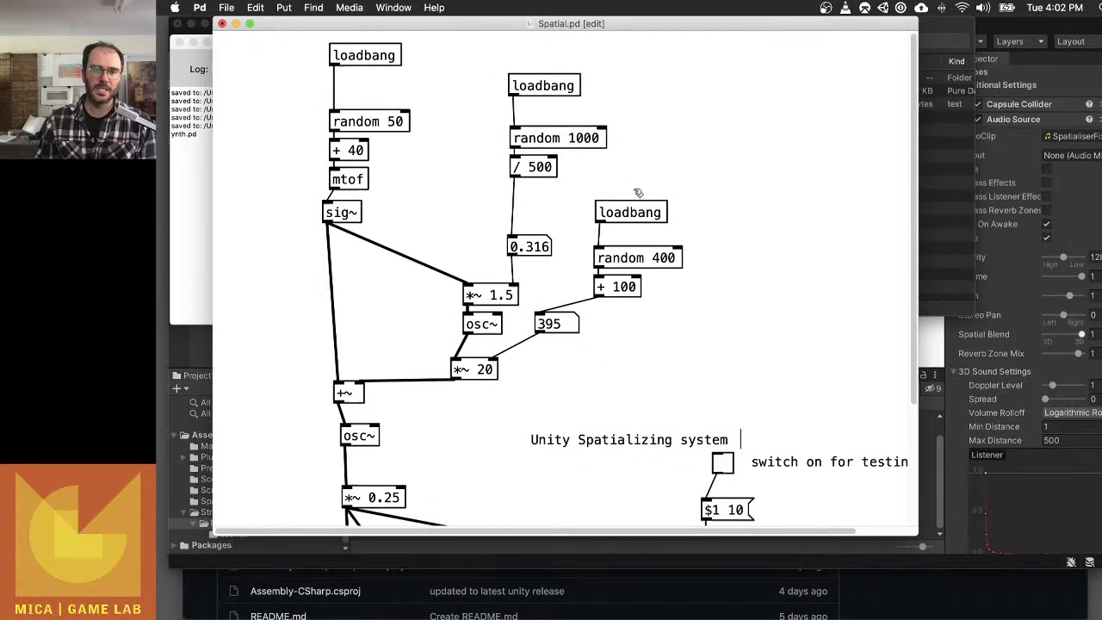
scroll(637, 190, "down", 5)
scroll(663, 220, "up", 5)
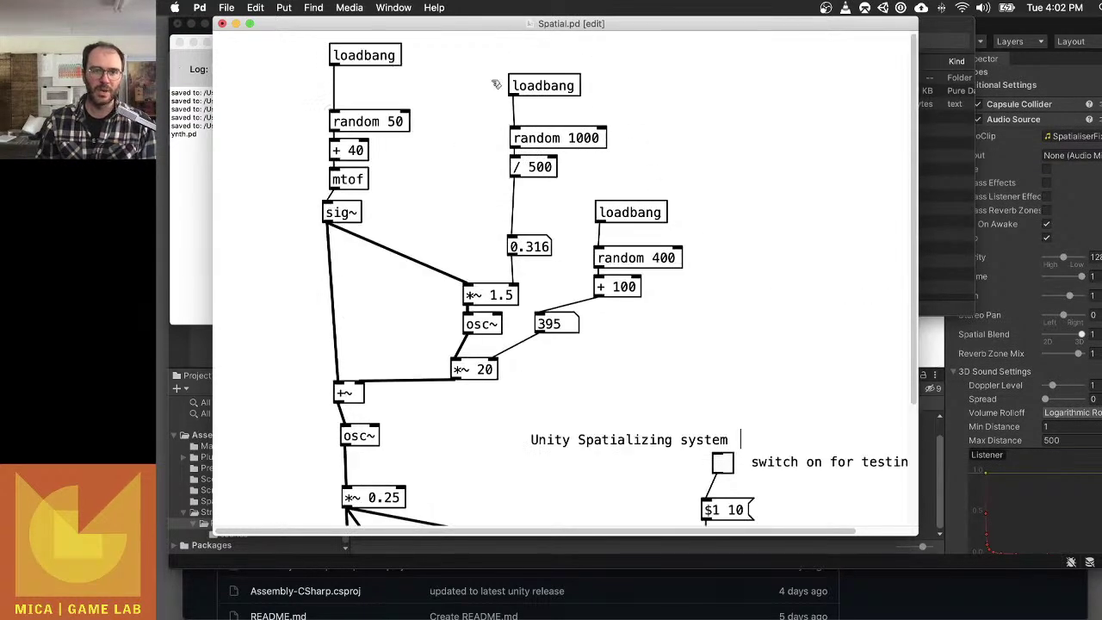
scroll(634, 249, "down", 5)
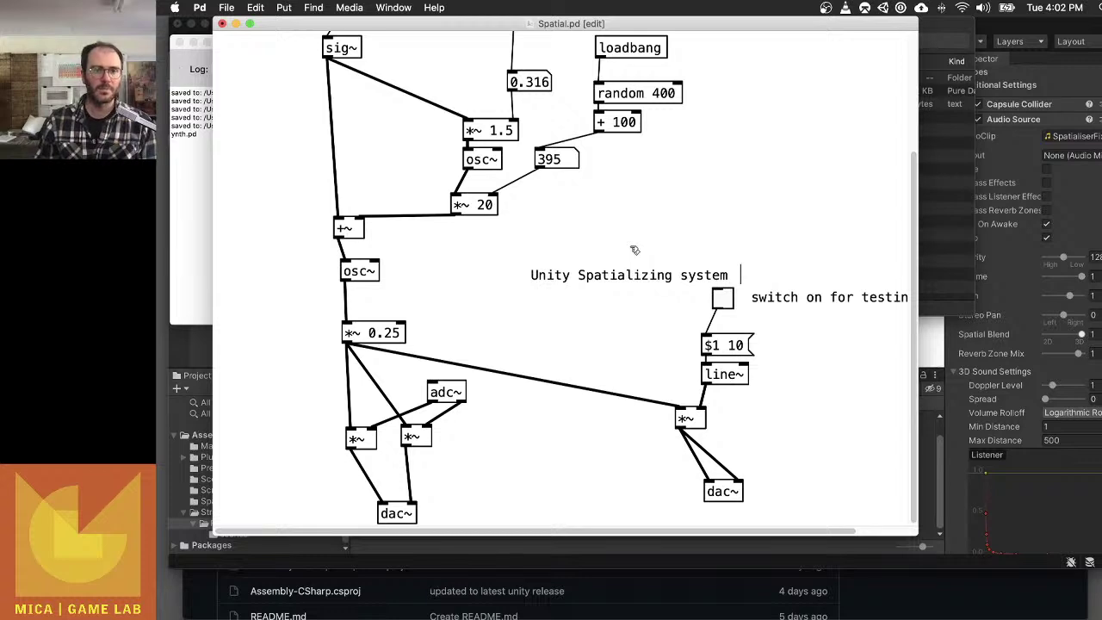
scroll(741, 266, "right", 3)
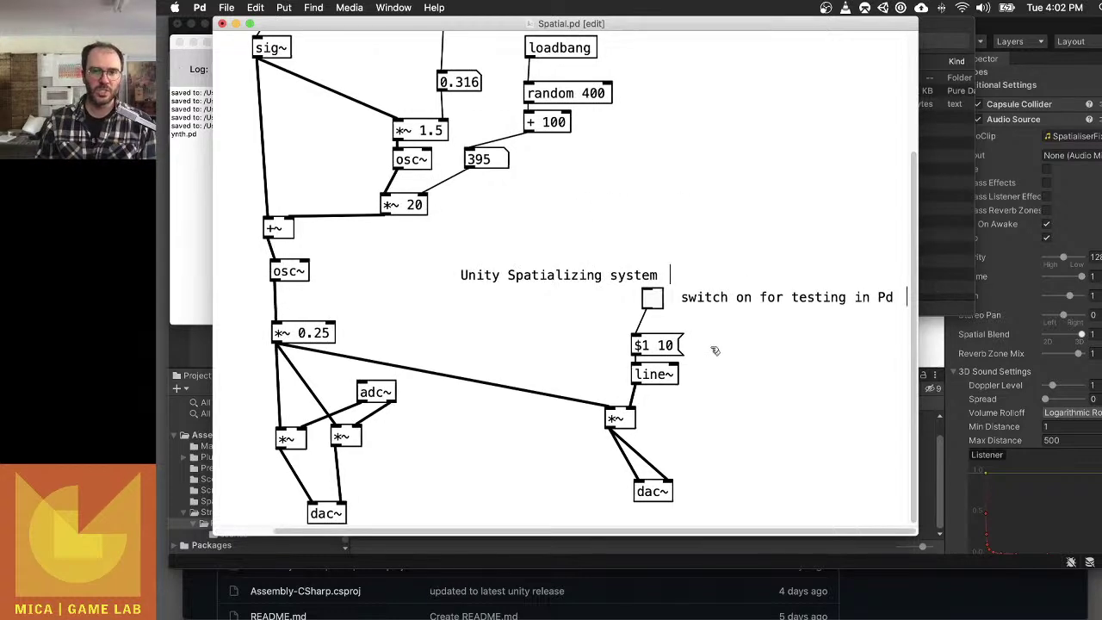
left_click_drag(849, 275, 576, 490)
left_click(705, 320)
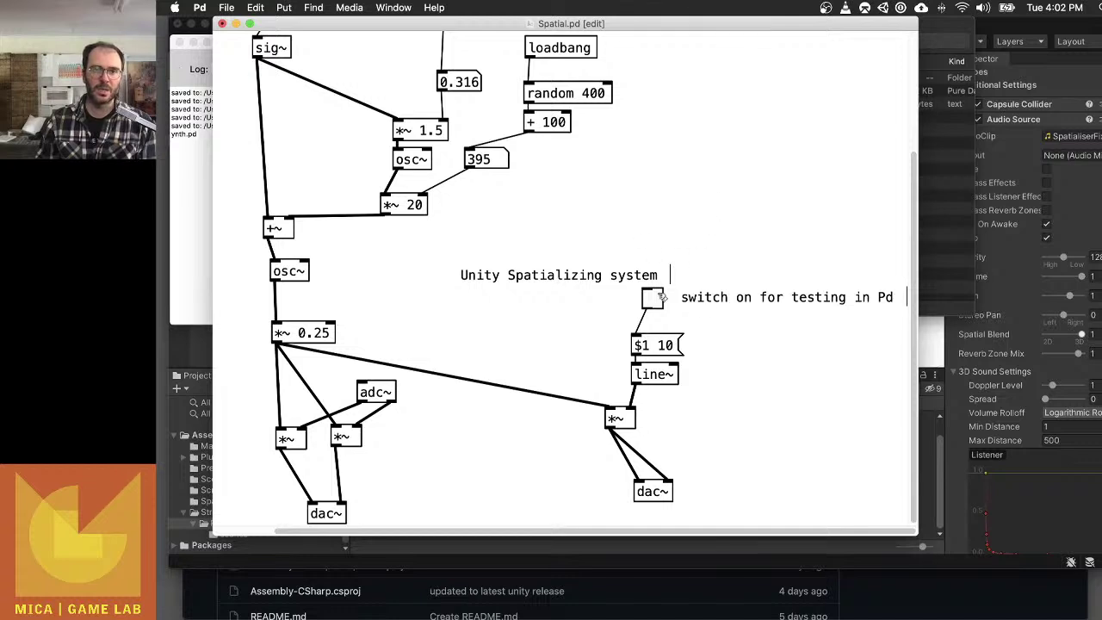
key("super+e")
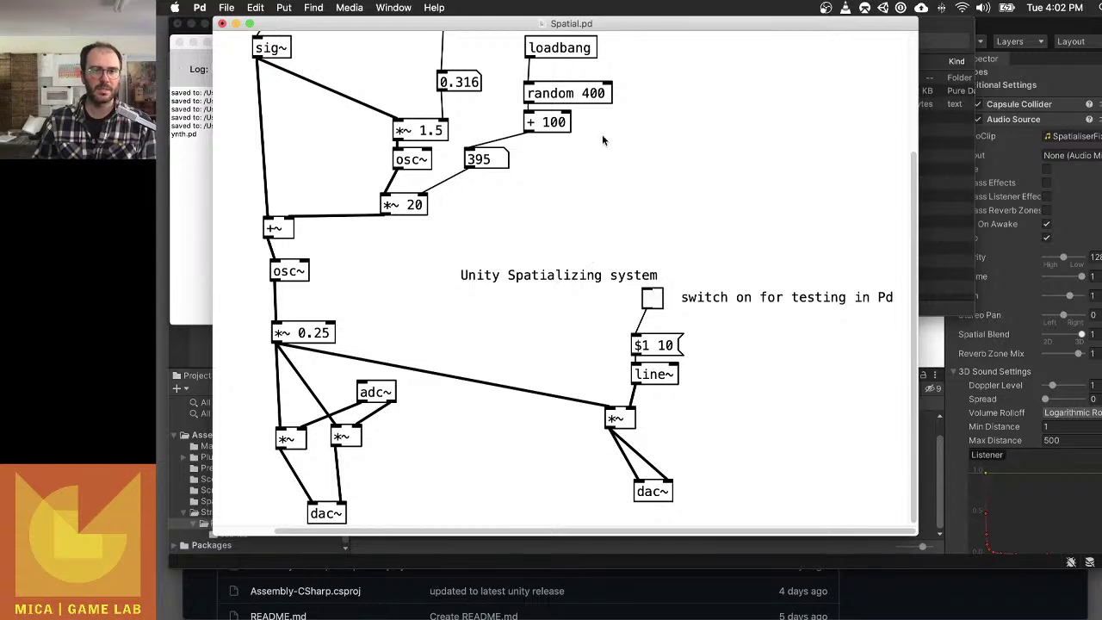
Start play mode in Unity and walk through the yellow cylinder toward the red one.
left_click(1048, 26)
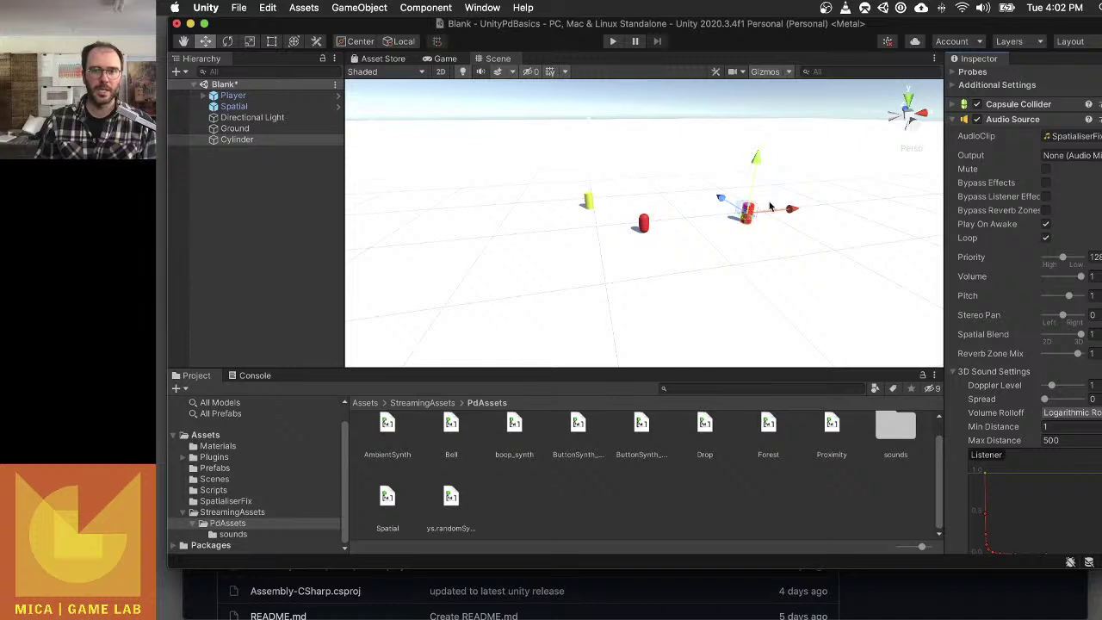
key("super+p")
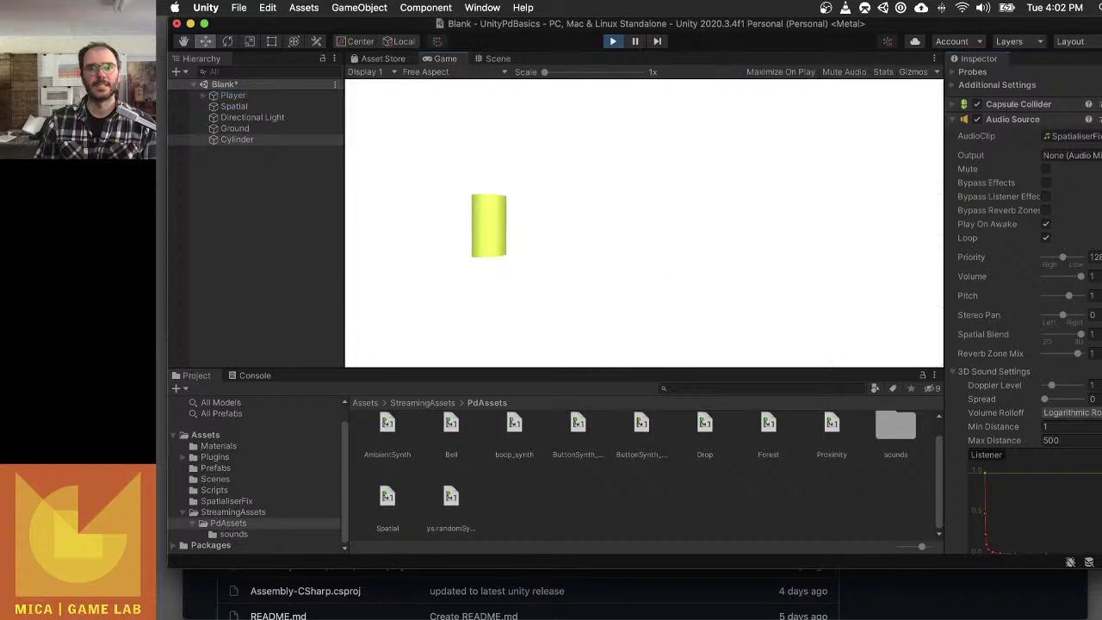
key("w")
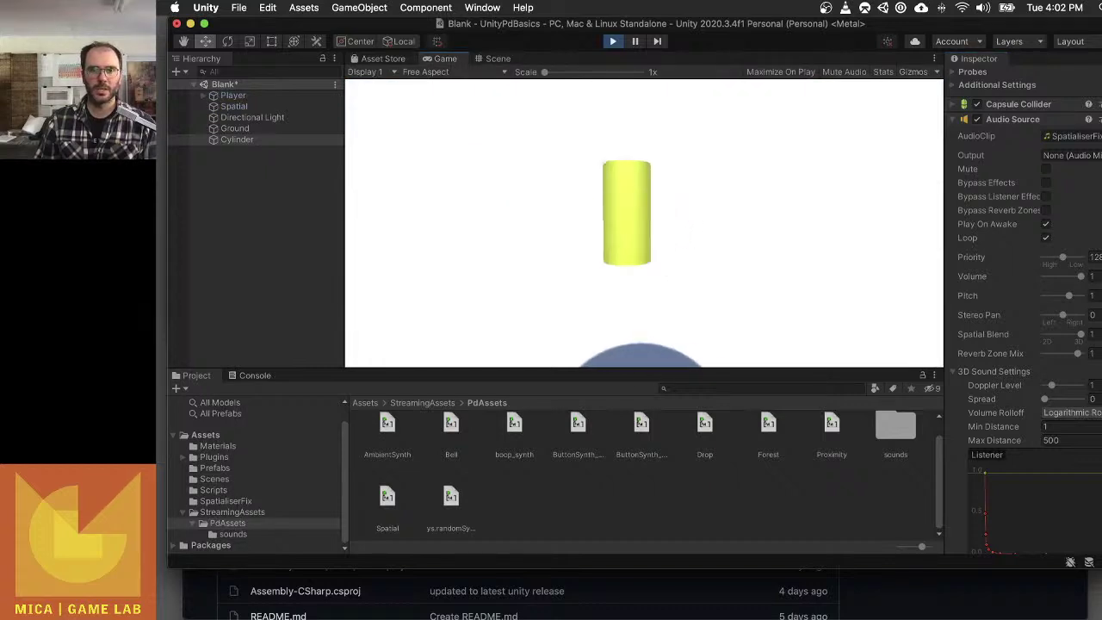
key("w")
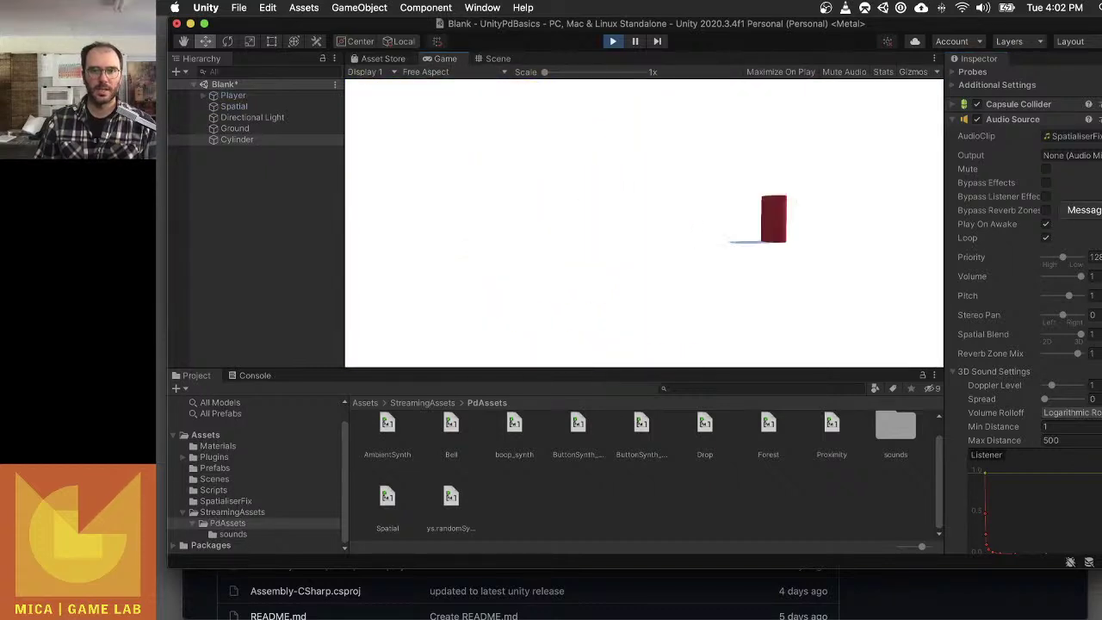
key("w")
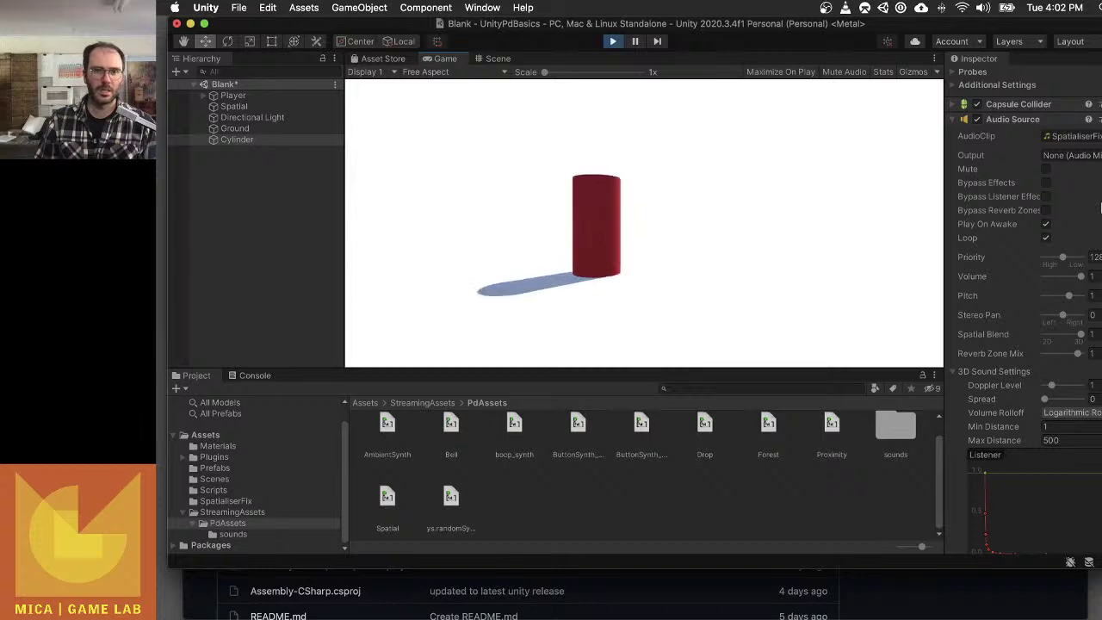
Walk into, out of and around the red cylinder to hear its spatialized sound, then stop play mode.
key("w")
key("s")
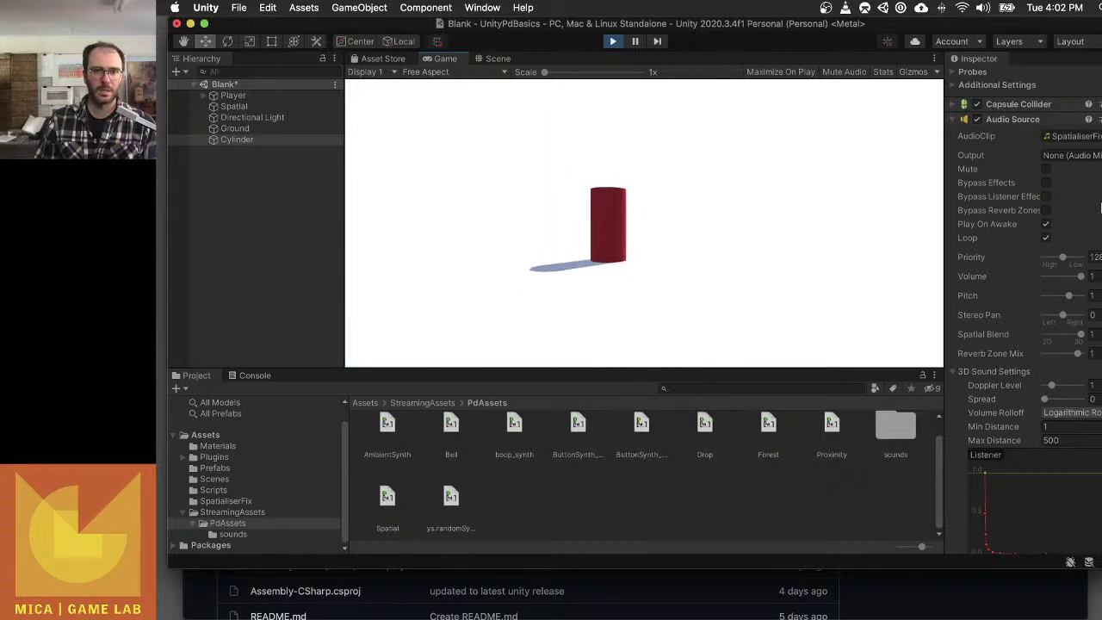
key("w")
key("s")
key("w")
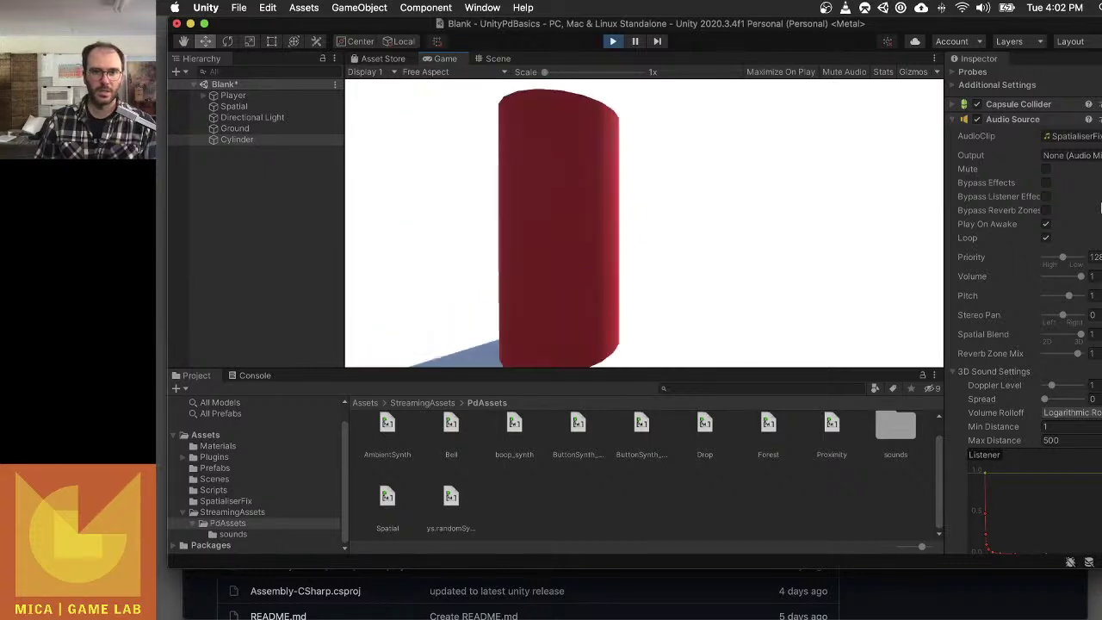
key("w")
key("s")
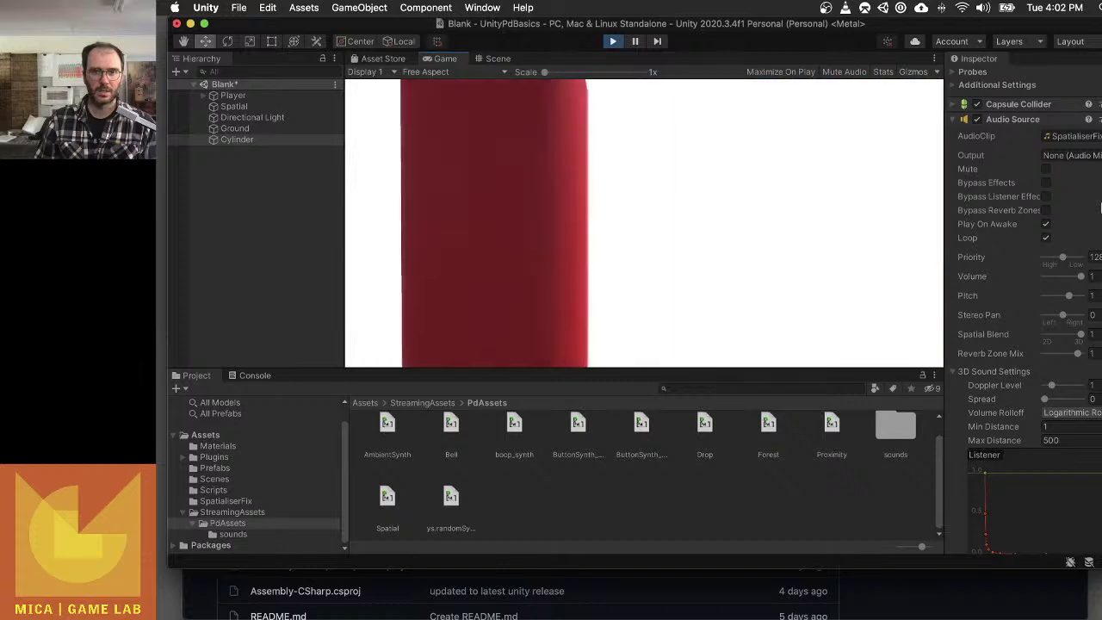
key("w")
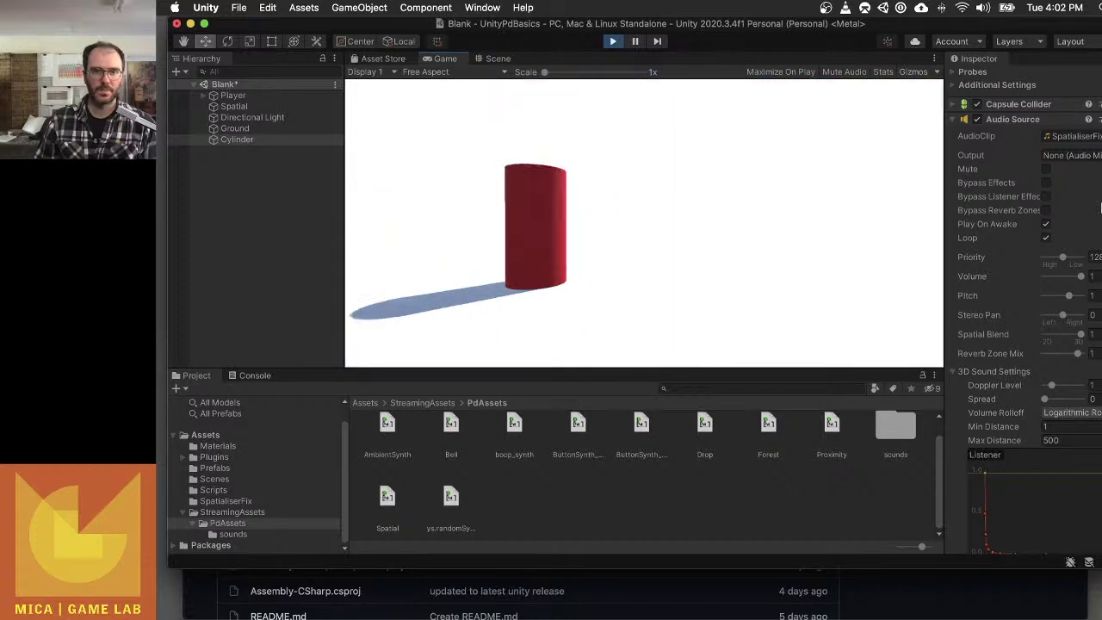
key("s")
key("d")
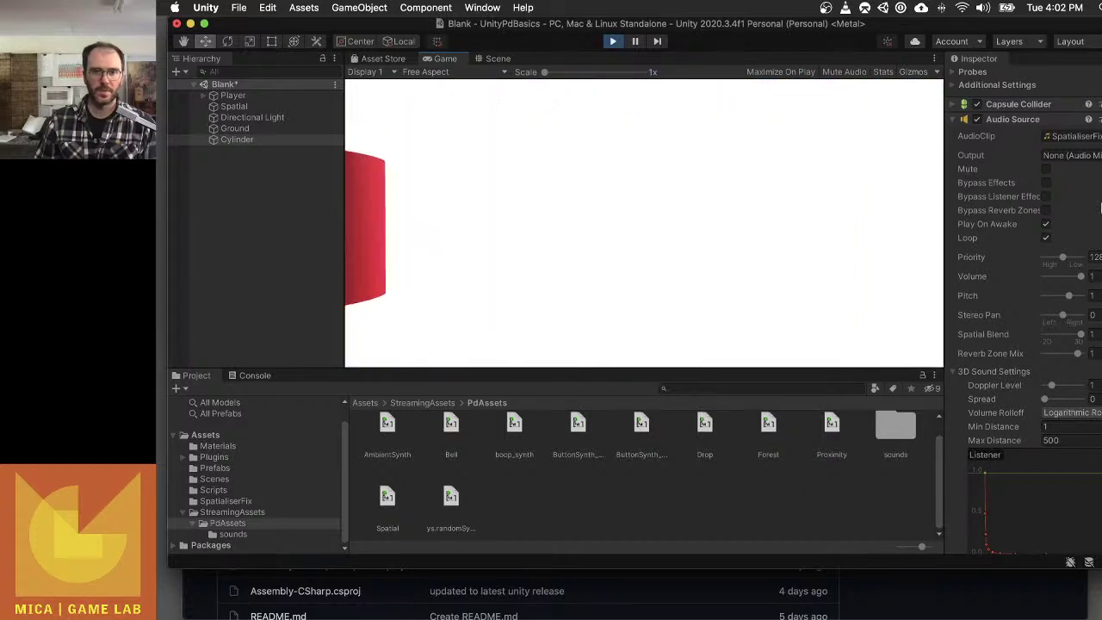
key("s")
key("super+p")
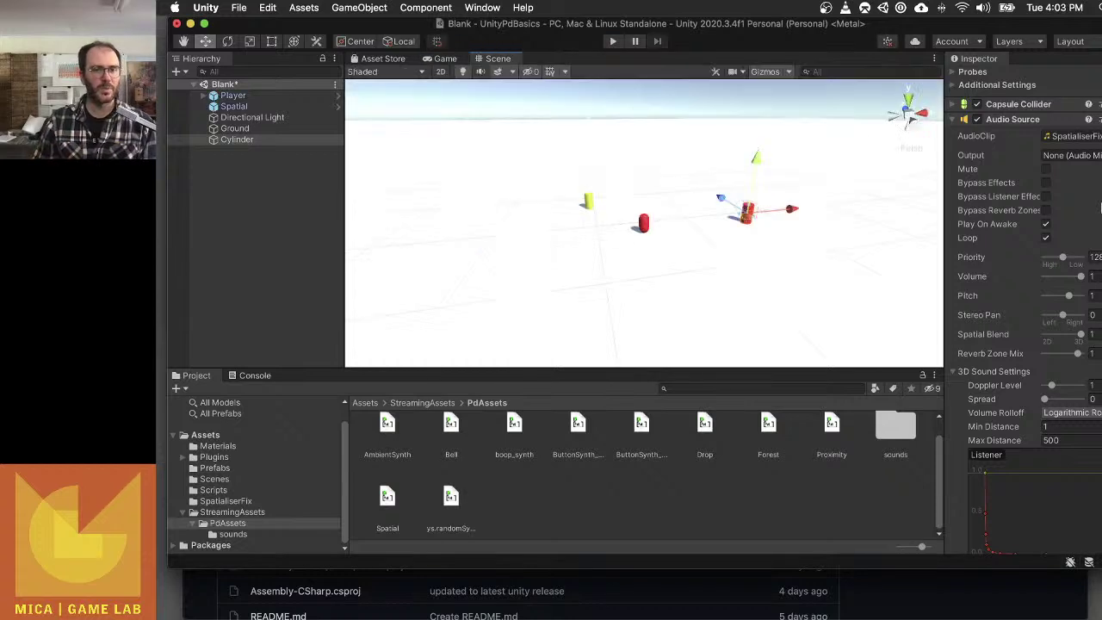
left_click(256, 141)
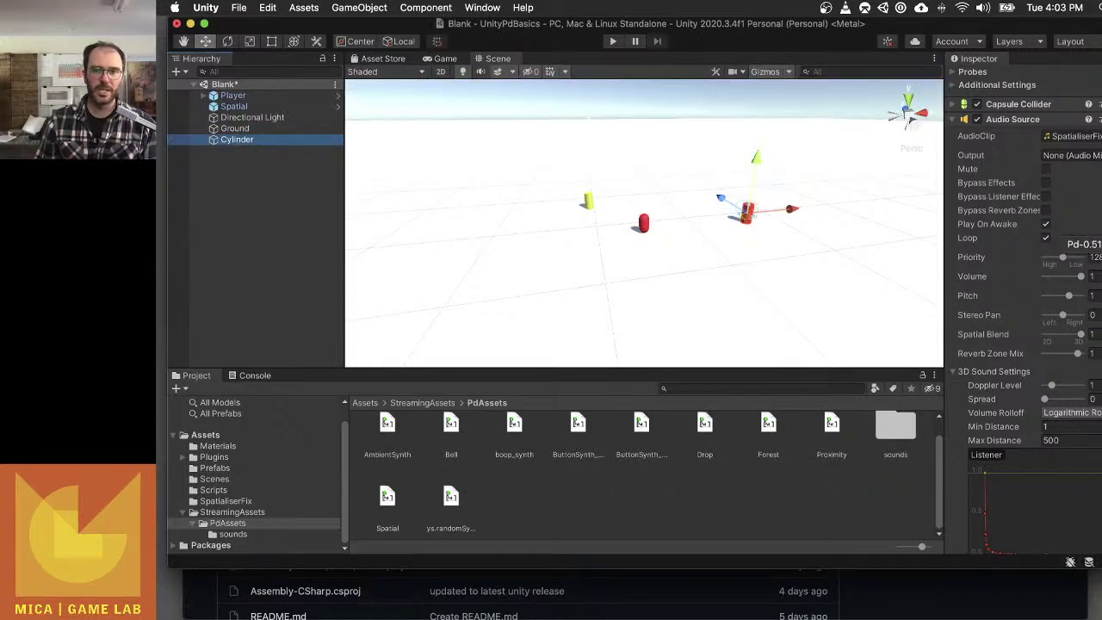
left_click(1095, 330)
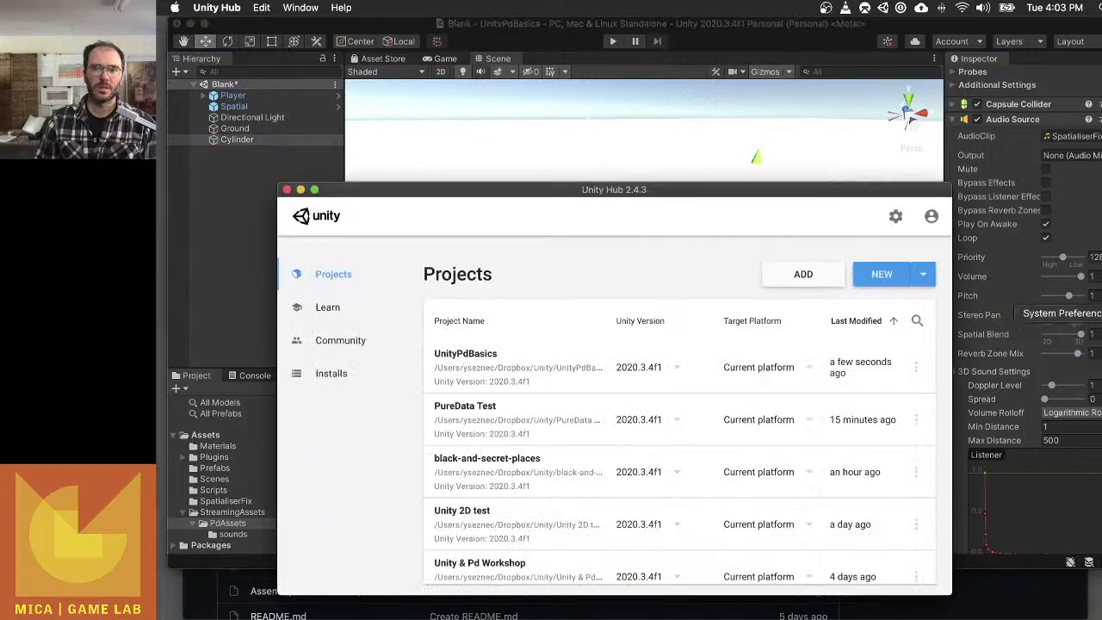
left_click(1095, 251)
scroll(462, 143, "up", 5)
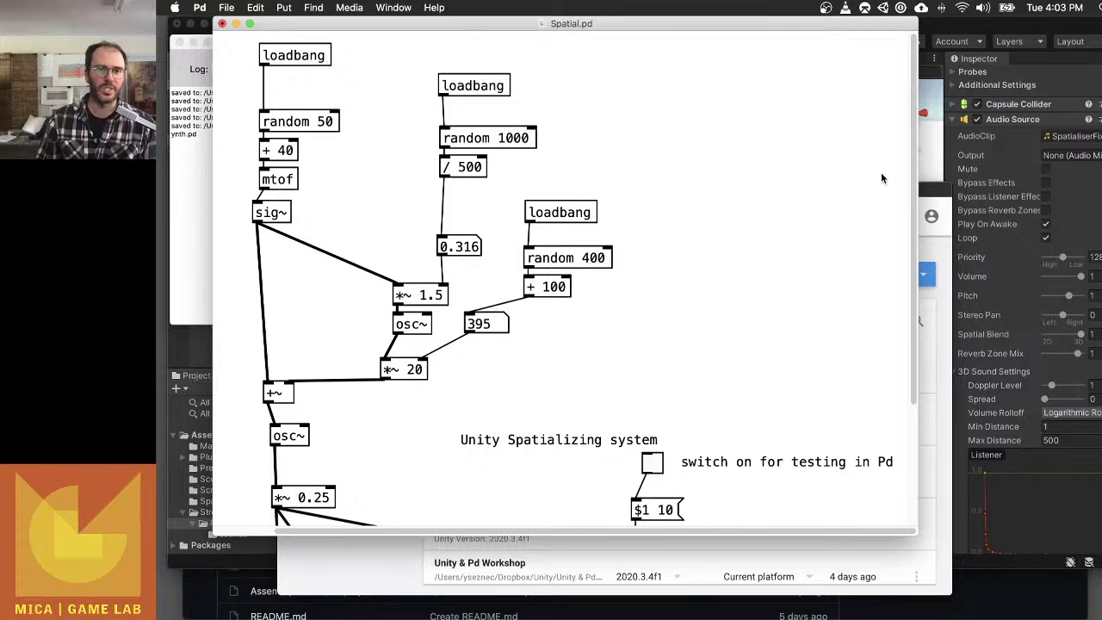
left_click(996, 26)
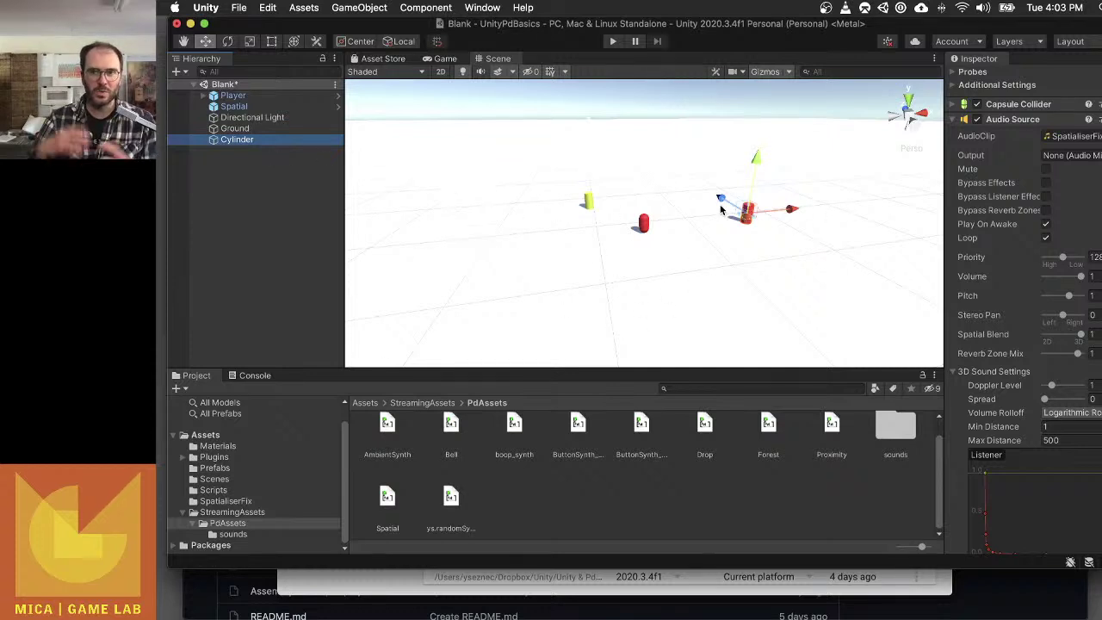
Load the Spatial scene from Assets > Scenes without saving the Blank scene, showing the eighteen yellow cylinders.
left_click(215, 479)
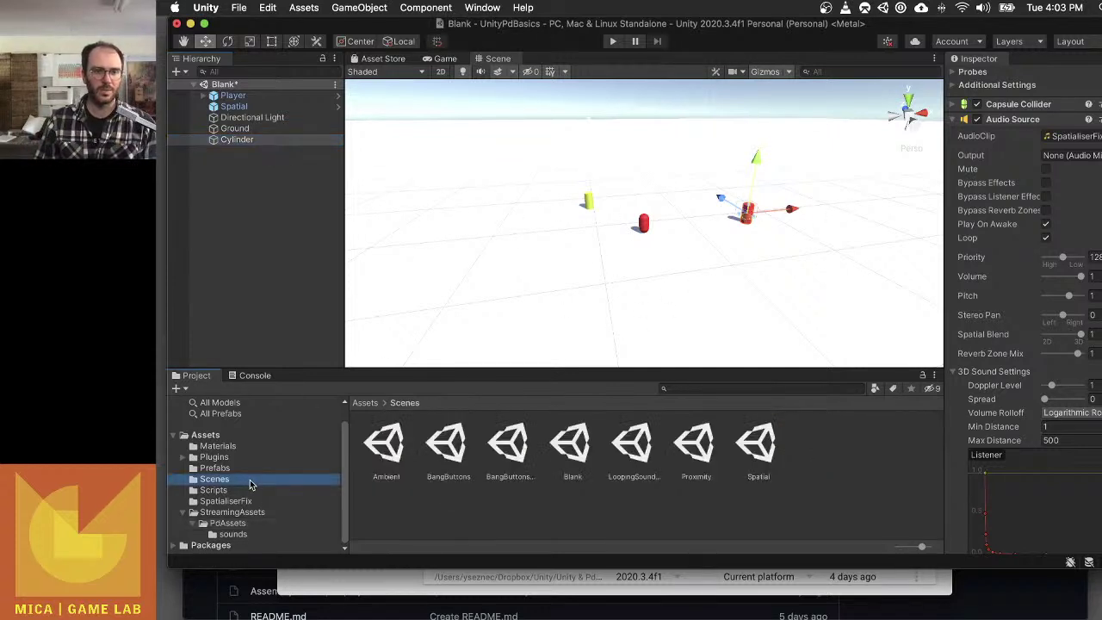
double_click(757, 448)
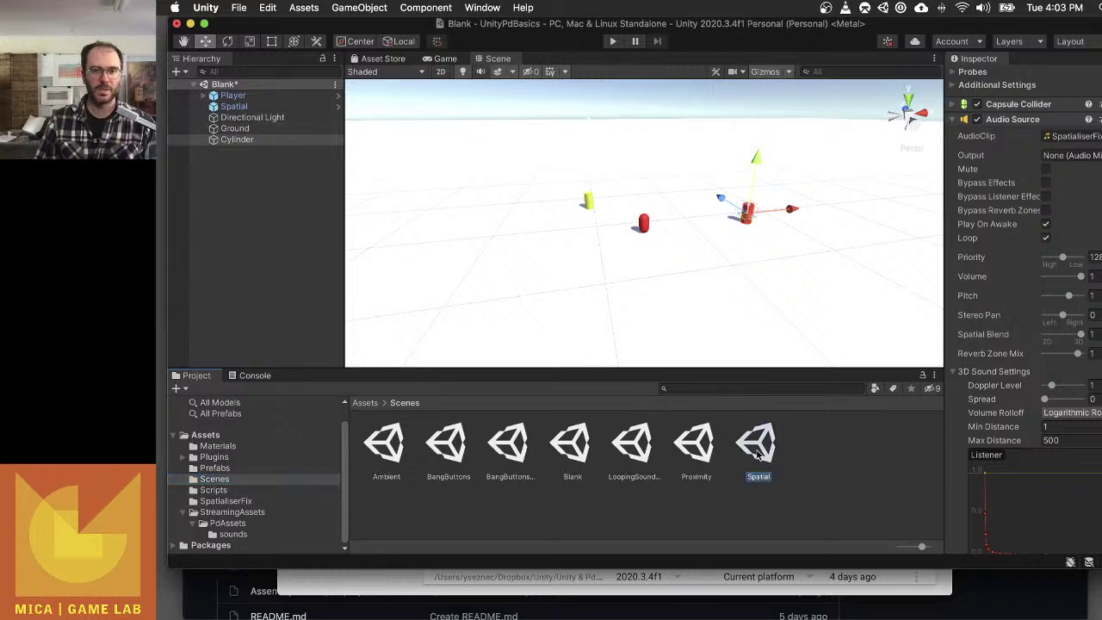
left_click(605, 234)
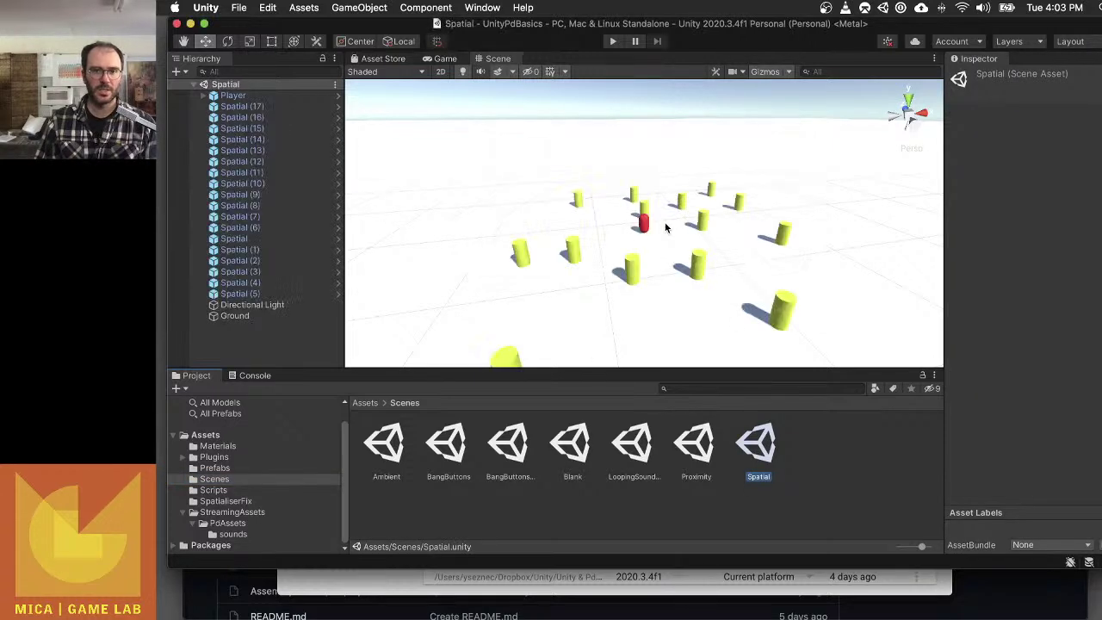
scroll(783, 302, "down", 5)
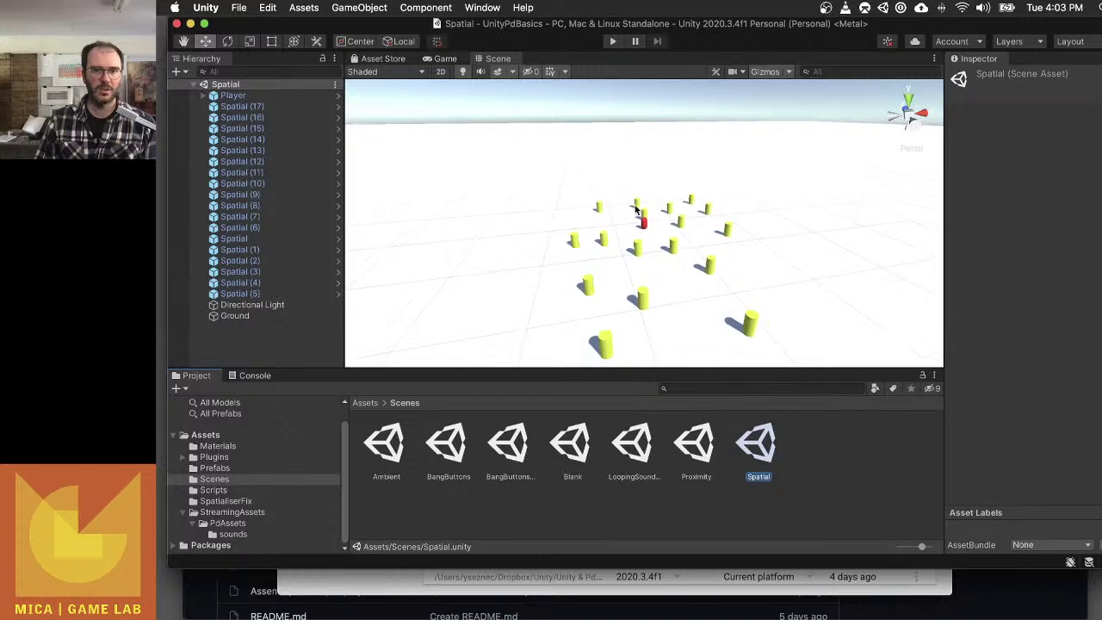
scroll(711, 317, "up", 5)
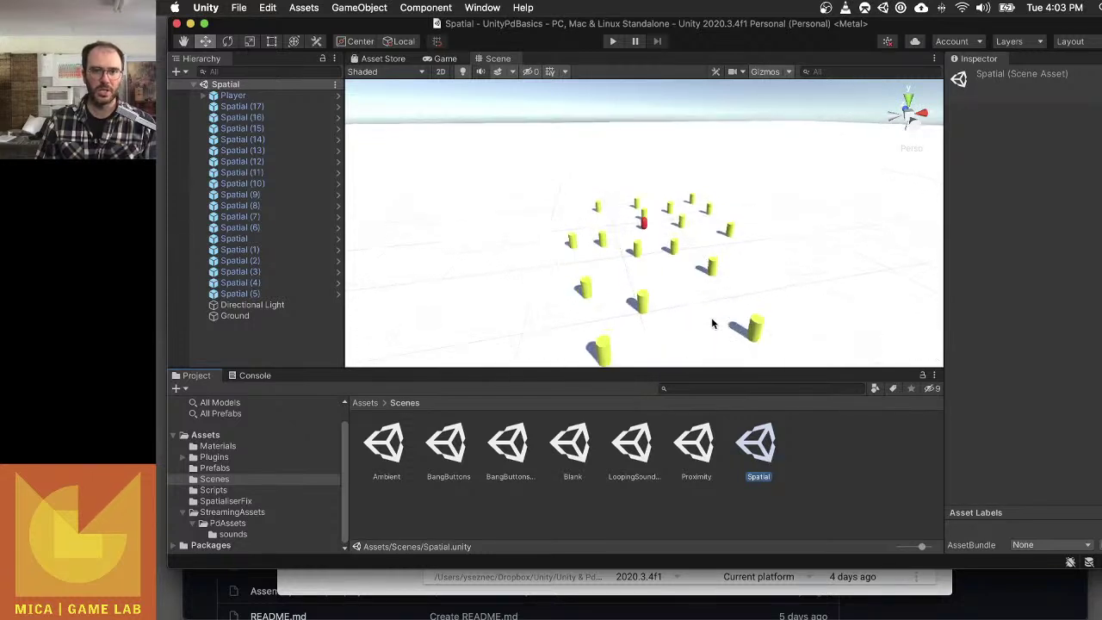
scroll(711, 318, "up", 5)
scroll(711, 318, "down", 6)
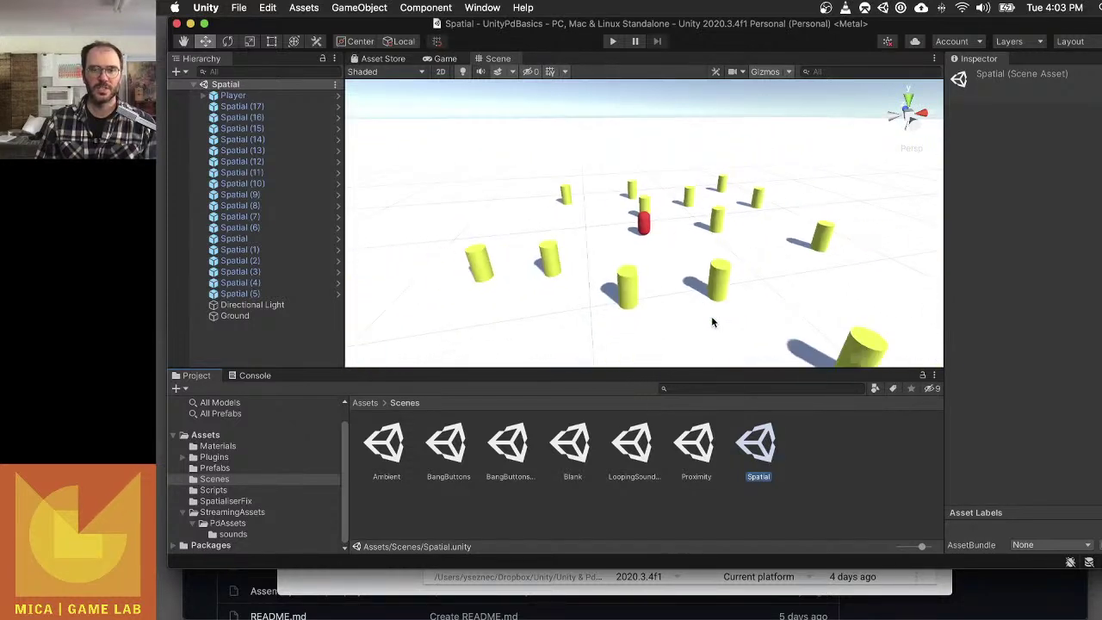
scroll(711, 322, "down", 2)
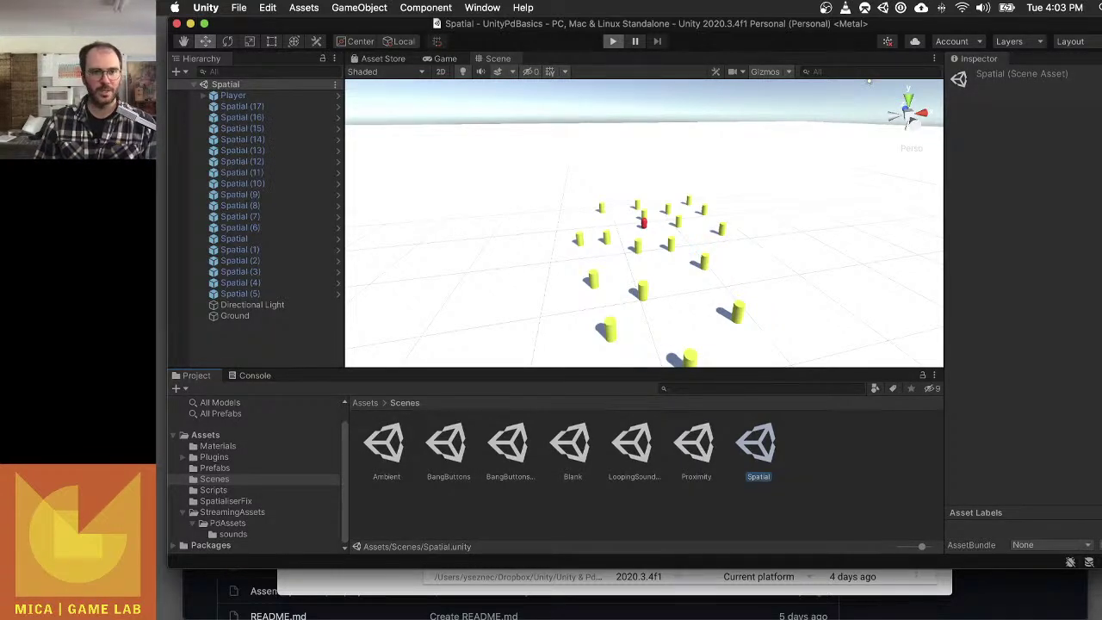
key("w")
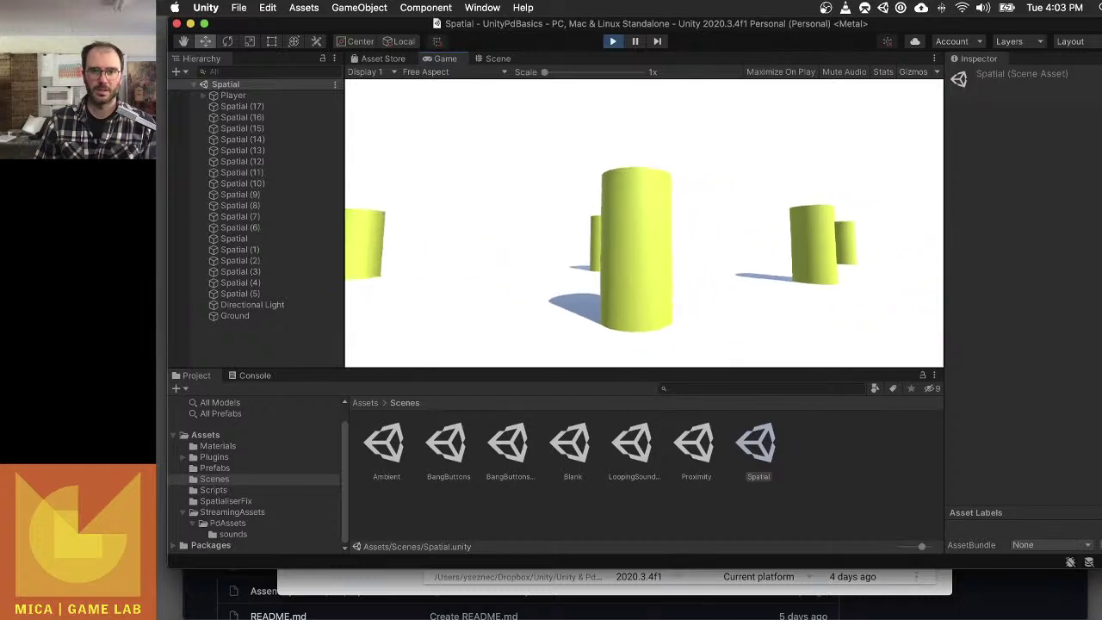
key("w")
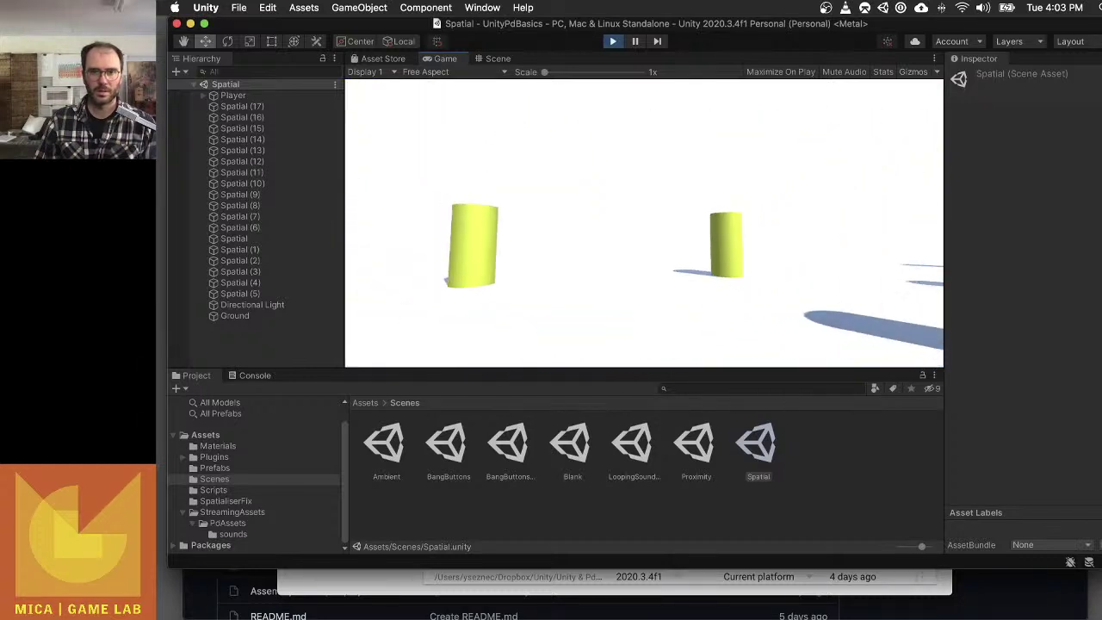
key("w")
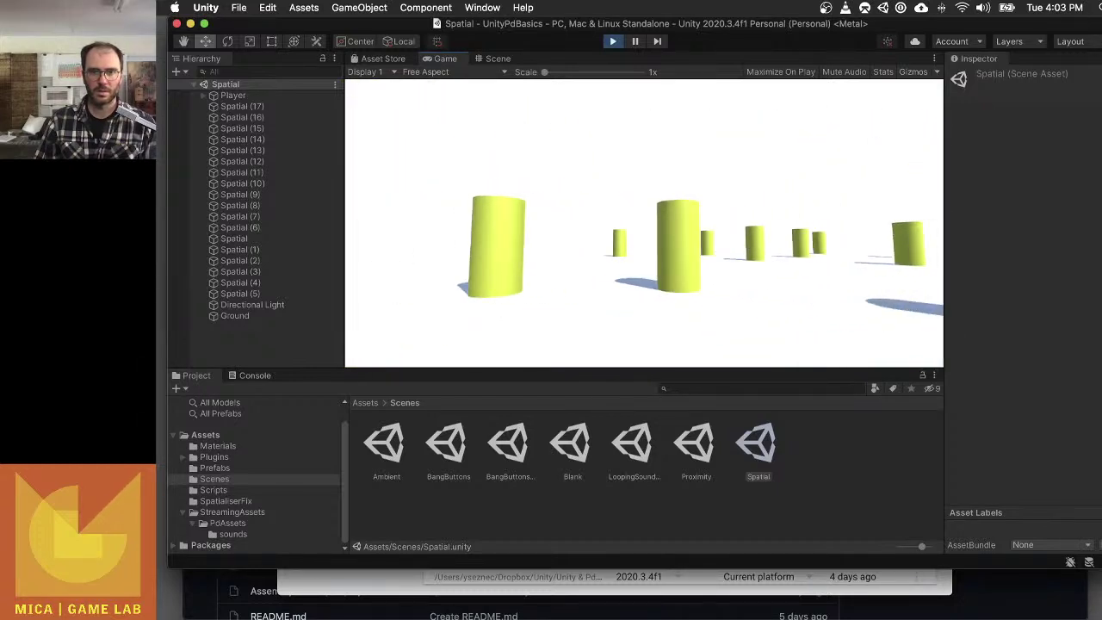
key("w")
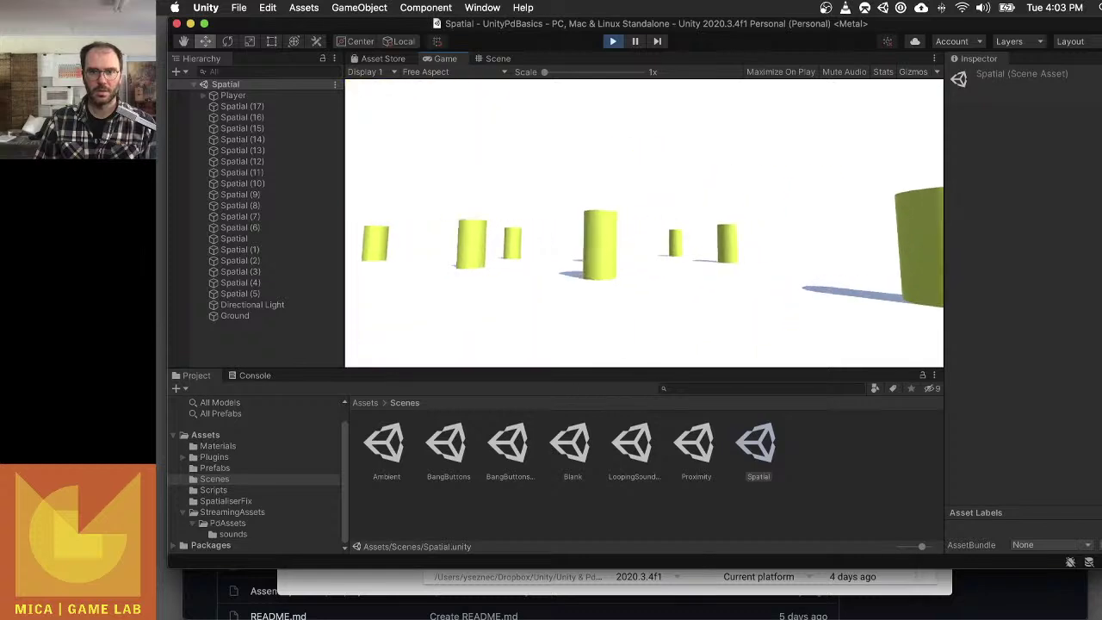
key("w")
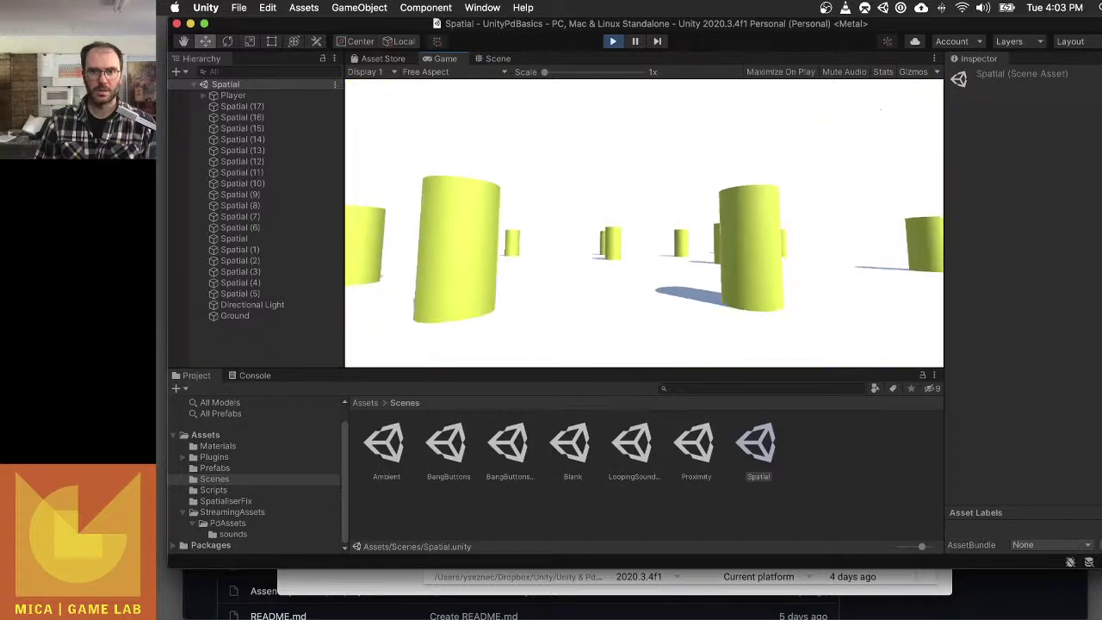
key("w")
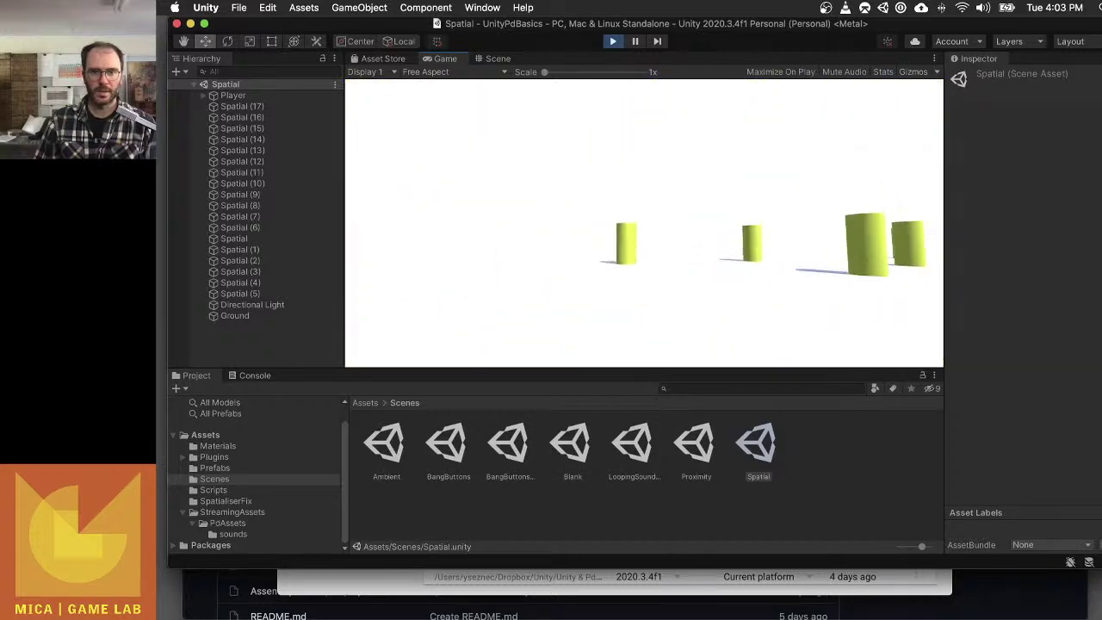
key("w")
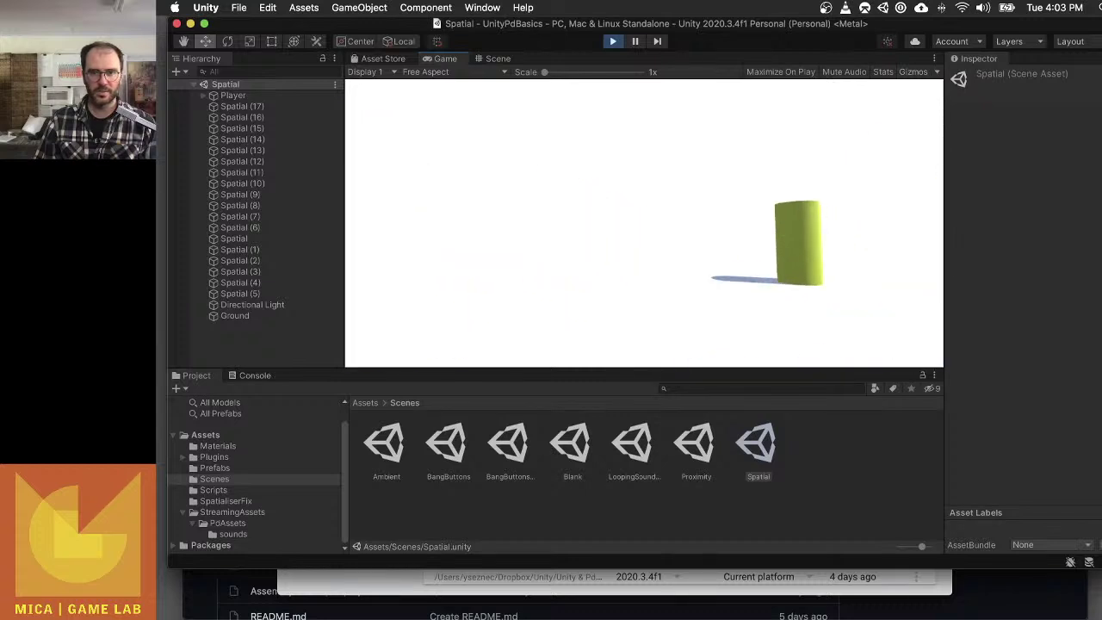
key("w")
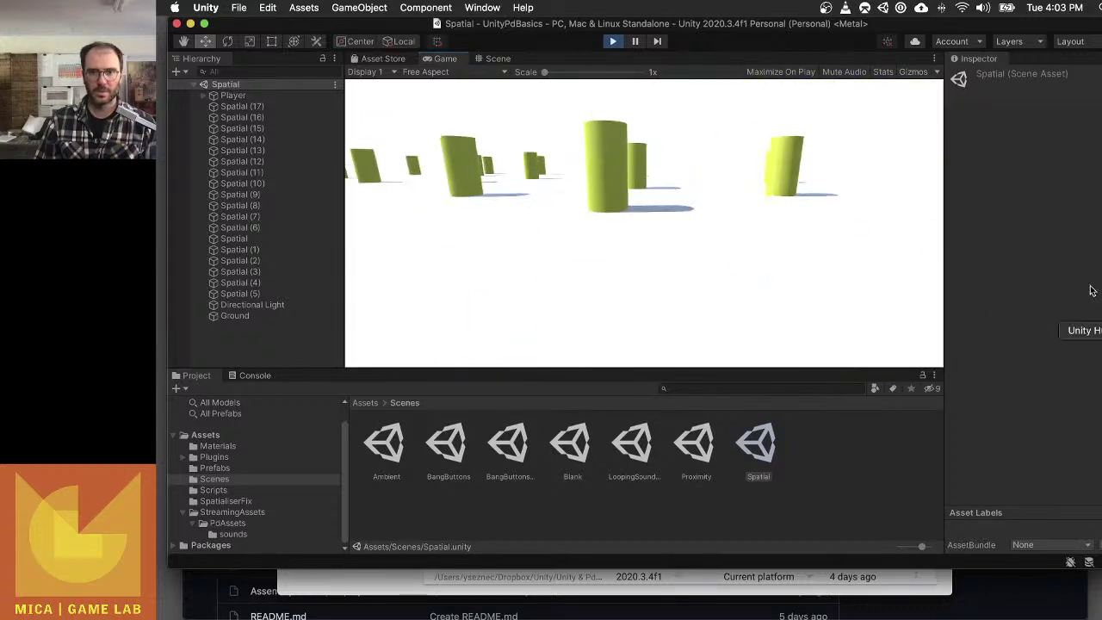
key("w")
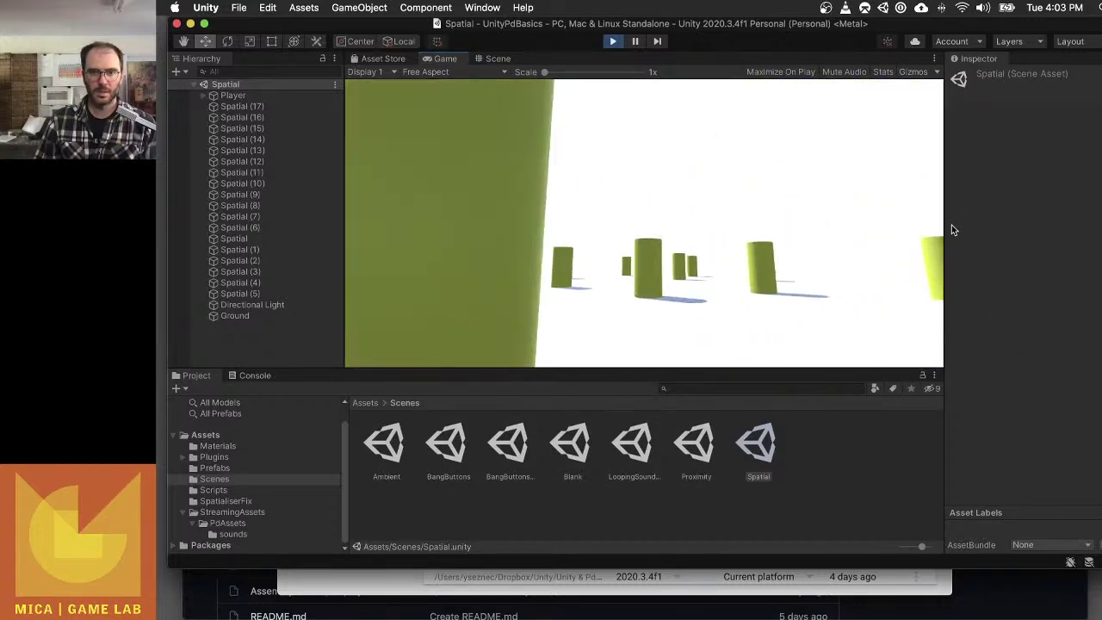
key("w")
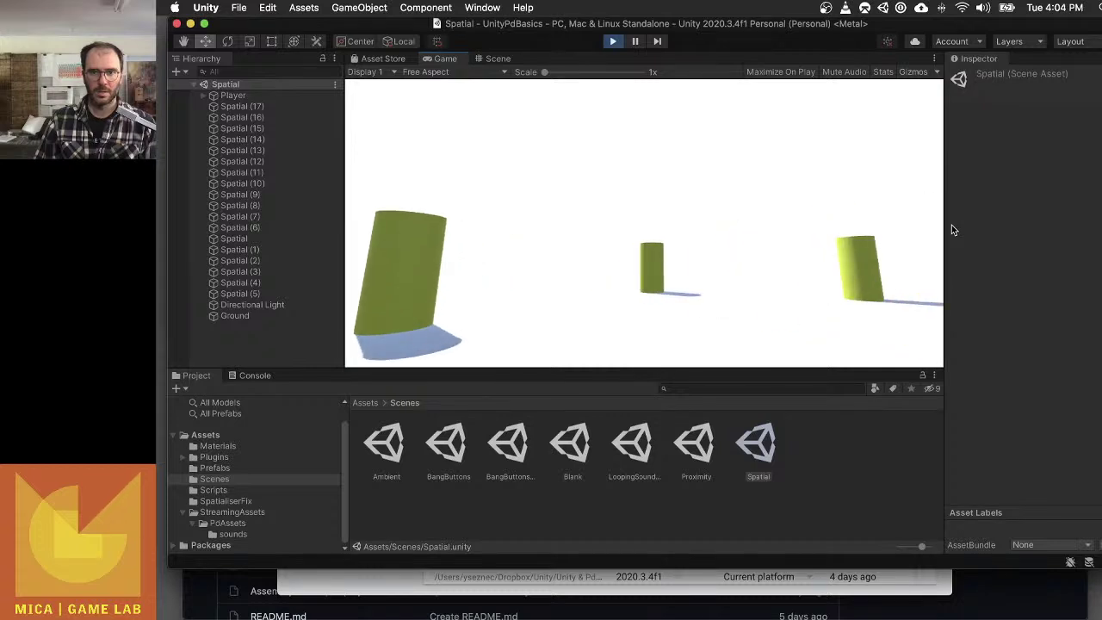
key("w")
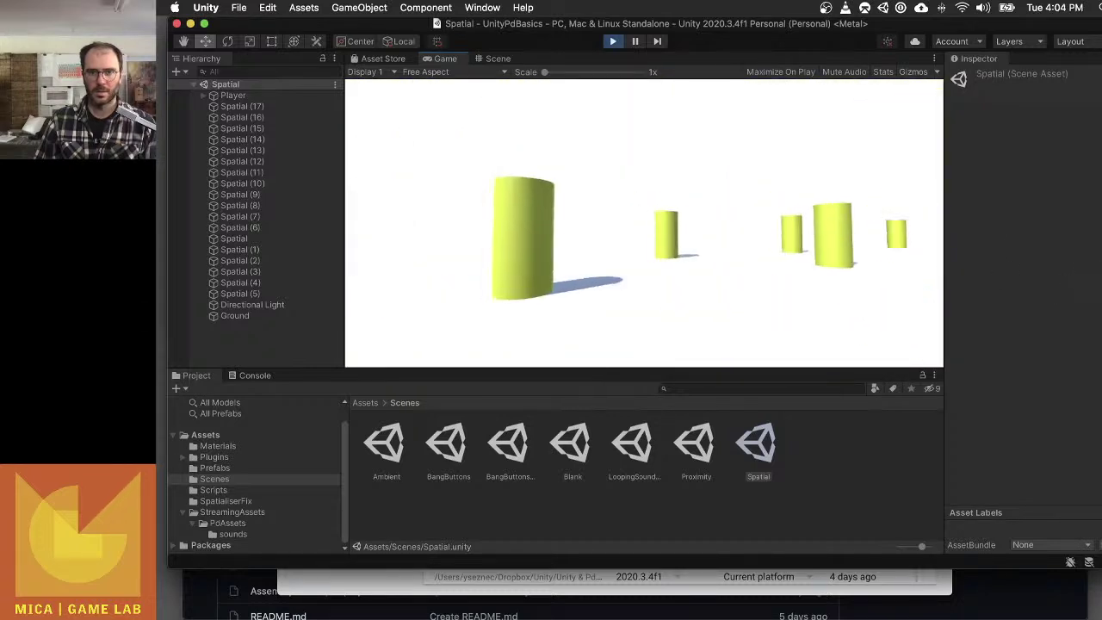
key("w")
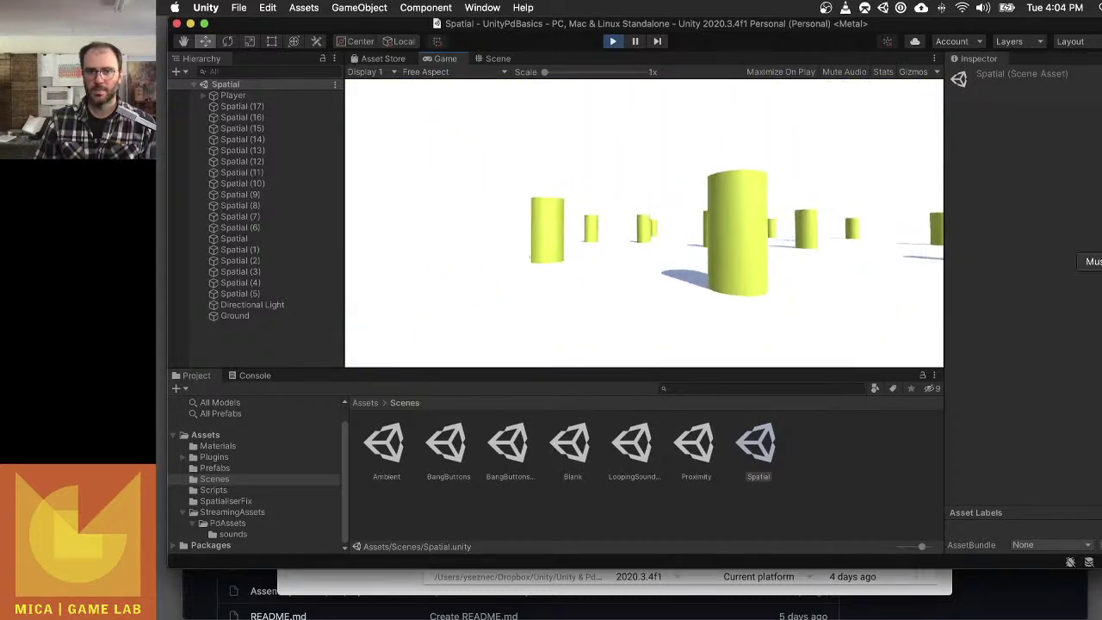
key("s")
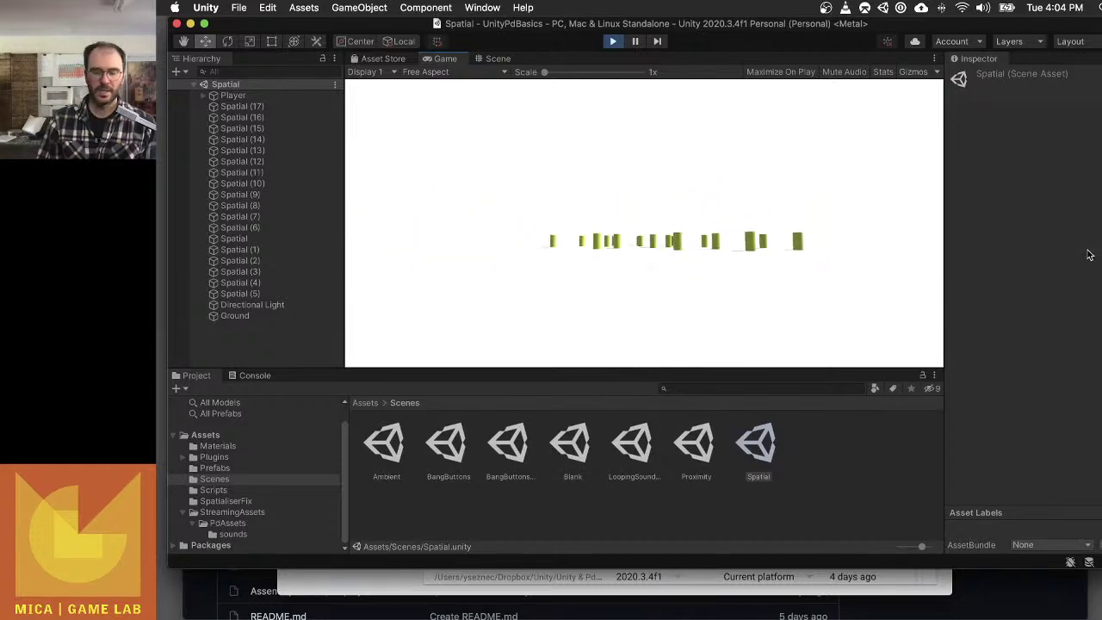
key("super+p")
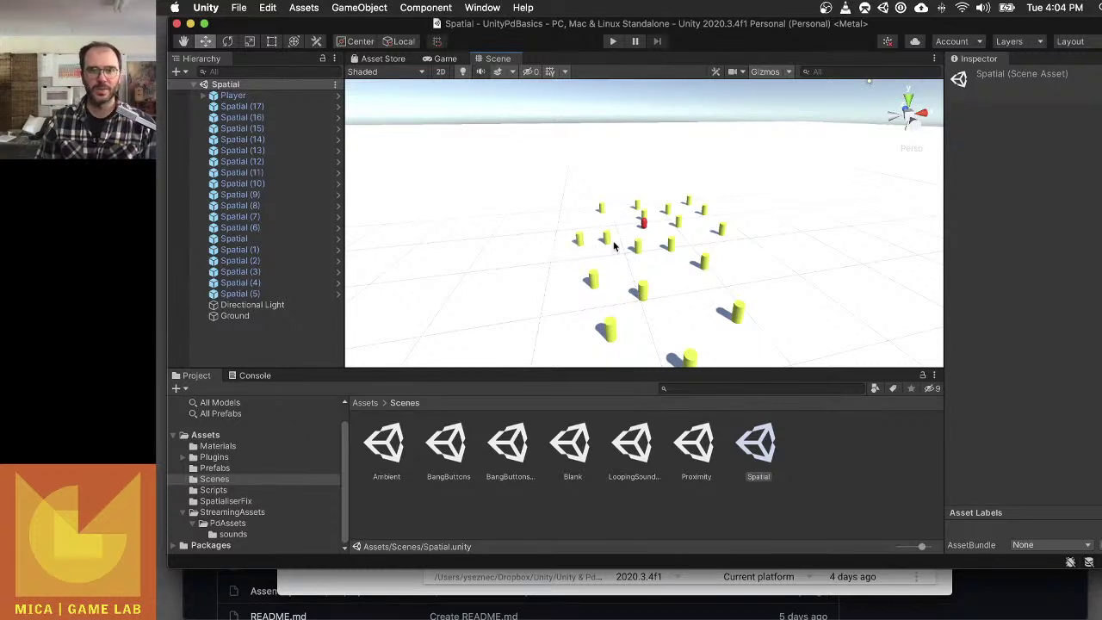
scroll(707, 315, "down", 5)
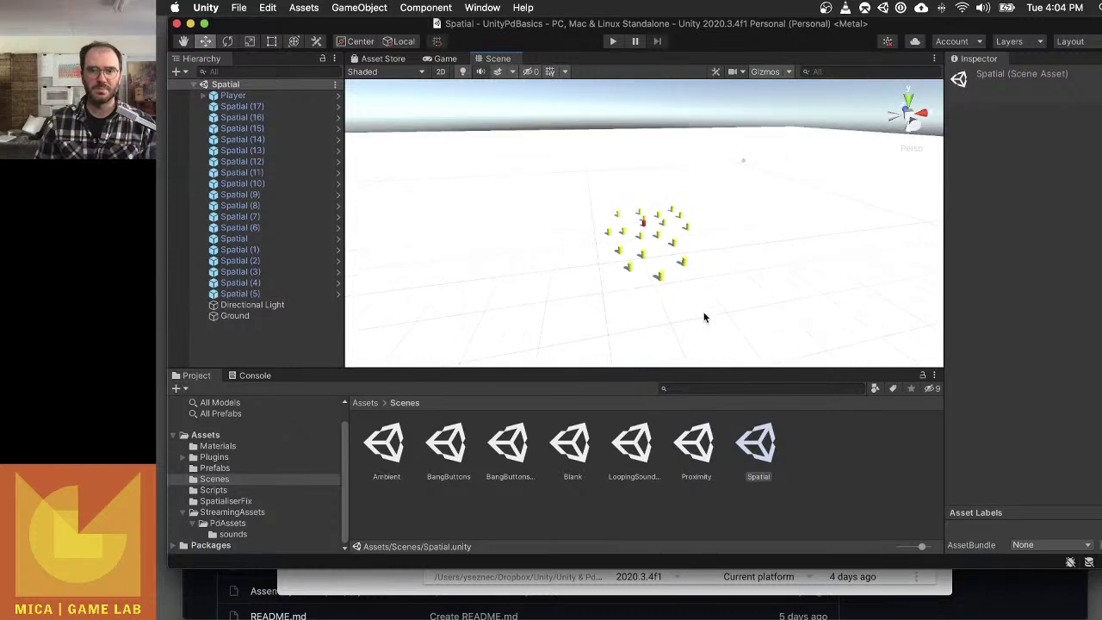
scroll(564, 264, "up", 5)
scroll(564, 264, "up", 8)
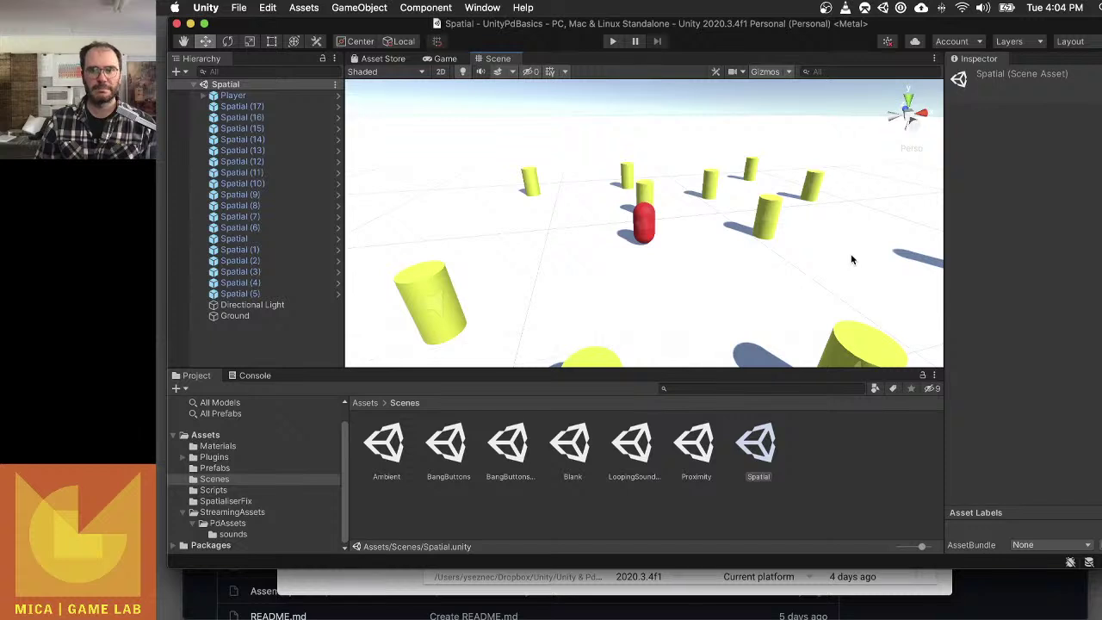
scroll(851, 257, "down", 4)
scroll(855, 257, "down", 5)
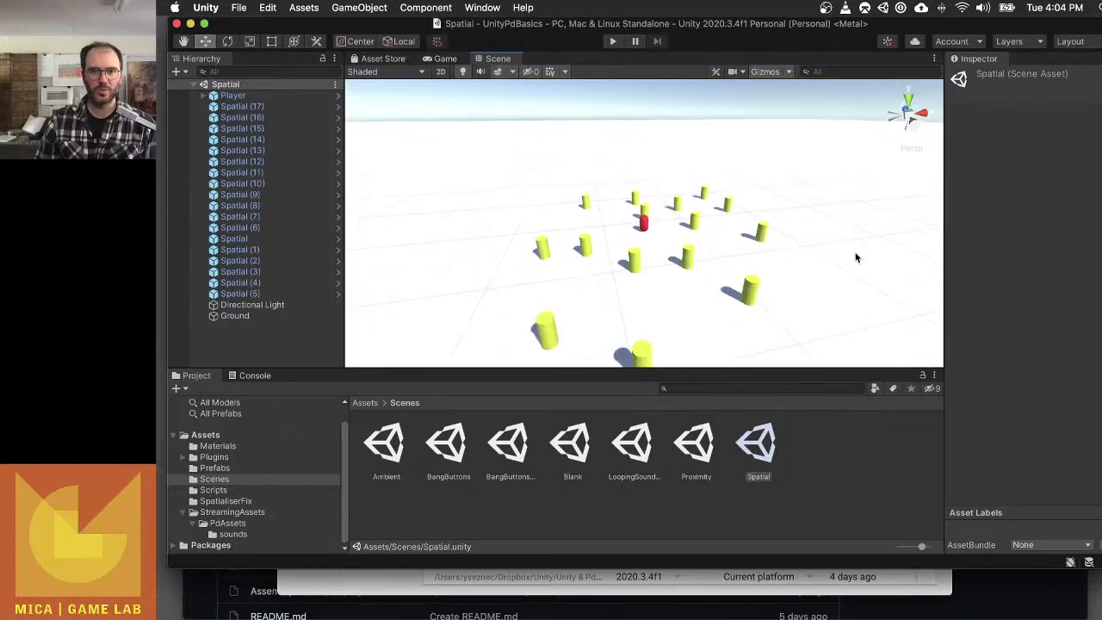